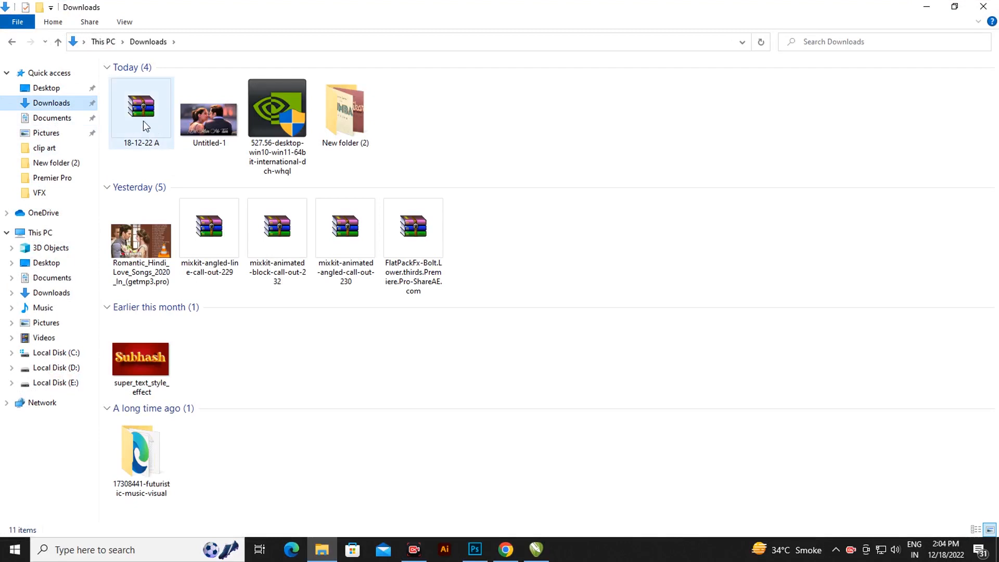
Extract the 18-12-22 A archive directly into the Downloads folder, supplying the archive password
{"action": "right_click", "coordinate": [137, 120]}
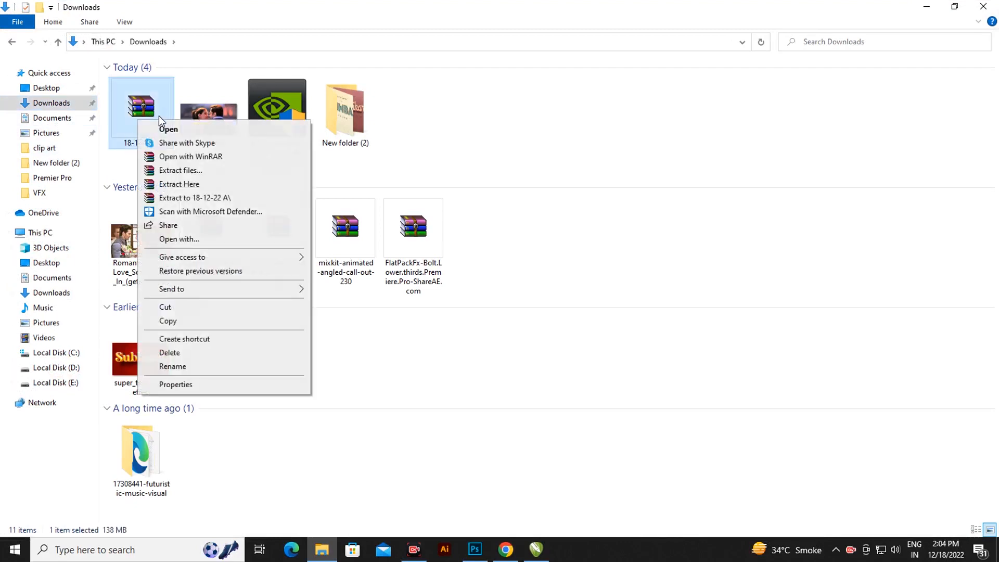
{"action": "left_click", "coordinate": [196, 185]}
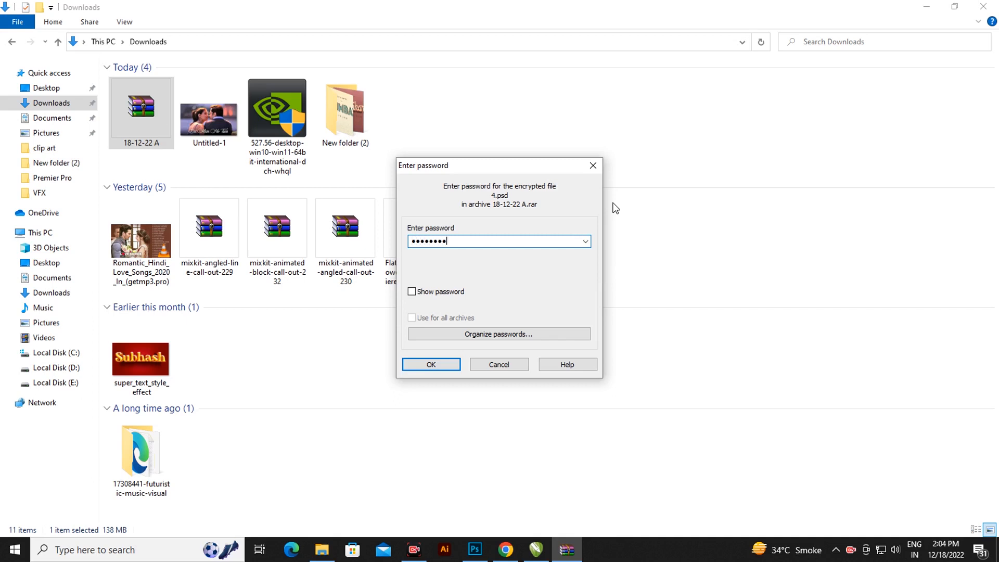
{"action": "left_click", "coordinate": [432, 365]}
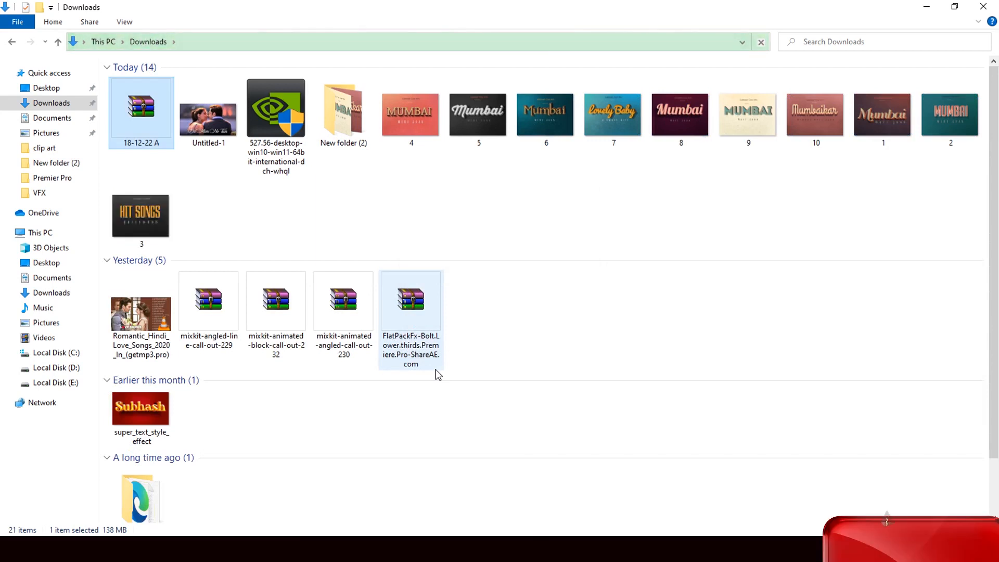
{"action": "left_click", "coordinate": [603, 367]}
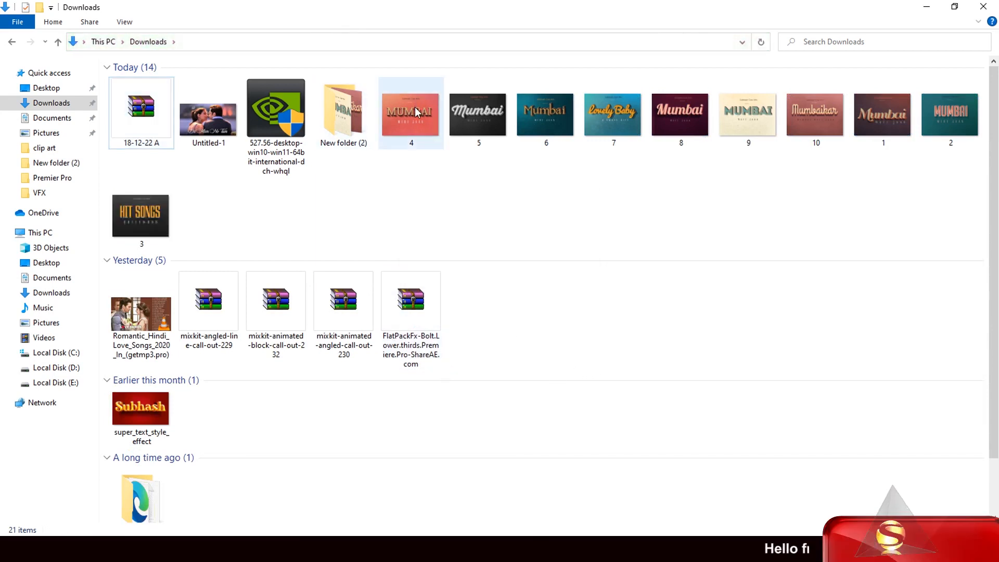
Open template 4 from the Downloads folder in Photoshop and open the contents of its text effect smart object
{"action": "left_click_drag", "start_coordinate": [413, 118], "coordinate": [450, 364]}
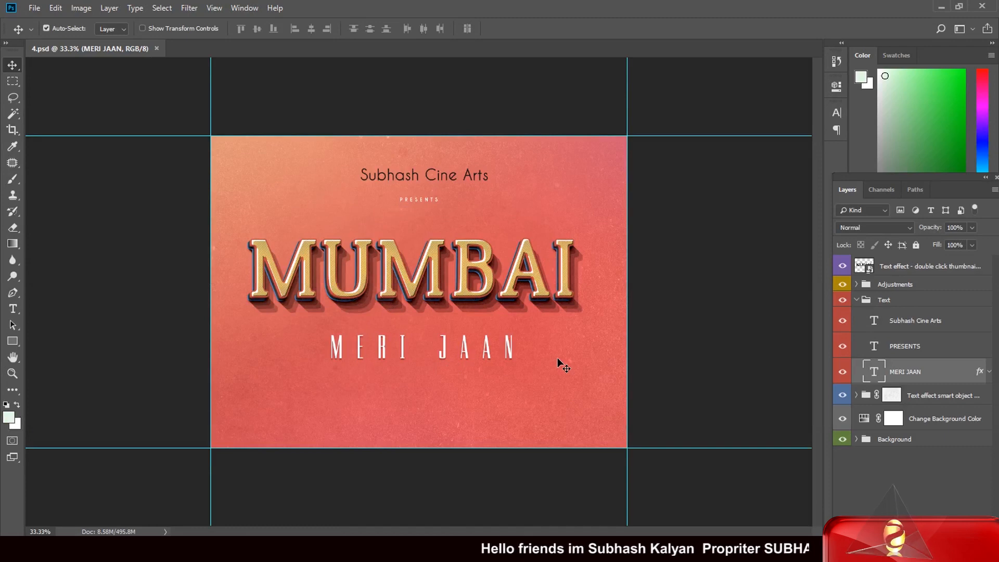
{"action": "double_click", "coordinate": [864, 267]}
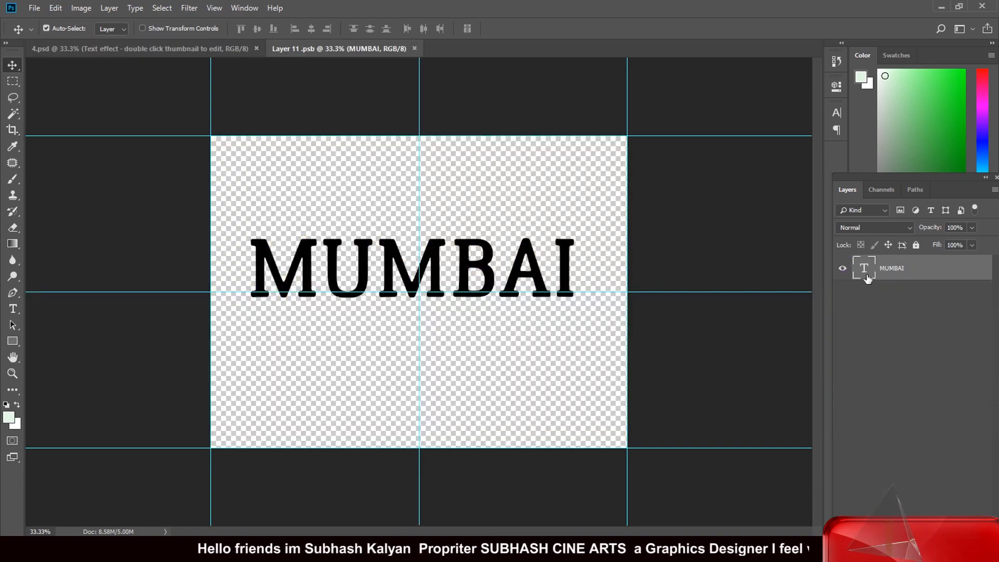
Replace the MUMBAI title text in the smart object with the designer's first name
{"action": "double_click", "coordinate": [864, 268]}
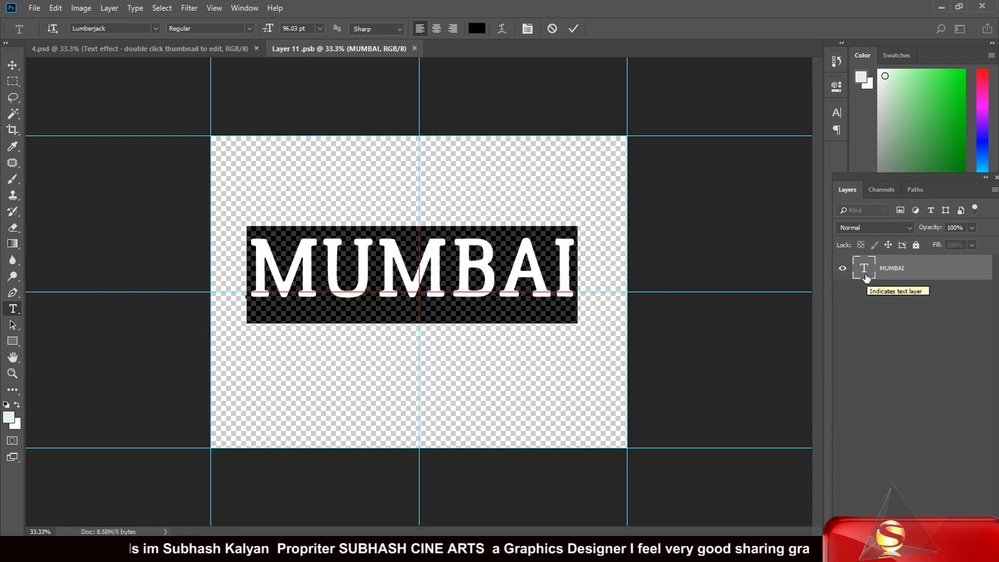
{"action": "type", "text": "Su"}
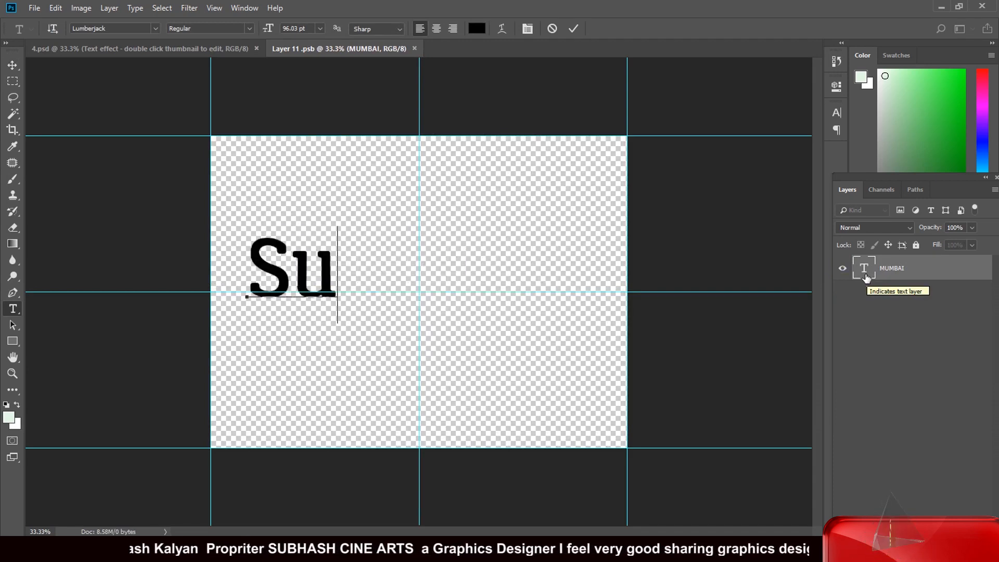
{"action": "type", "text": "bhash"}
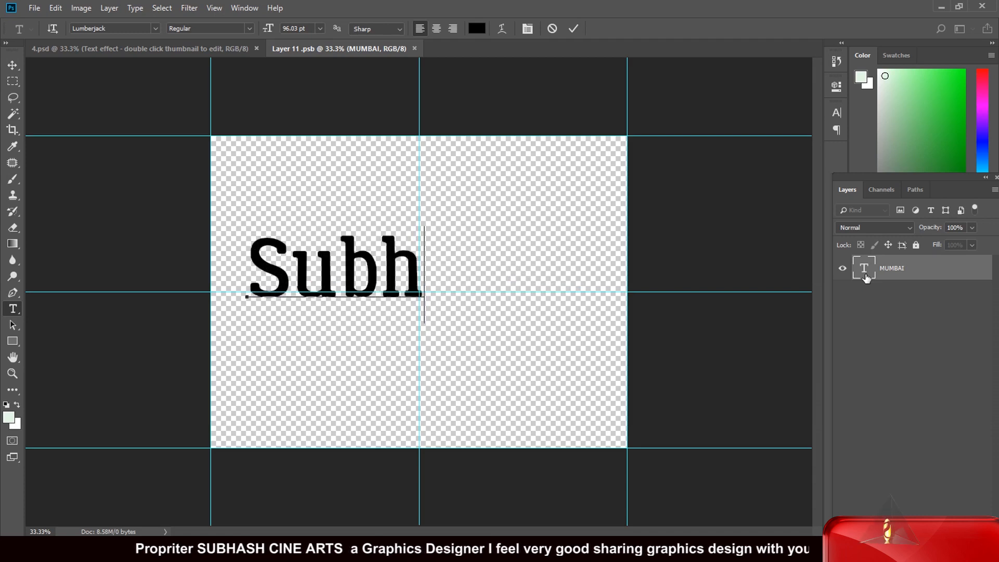
{"action": "left_click", "coordinate": [12, 65]}
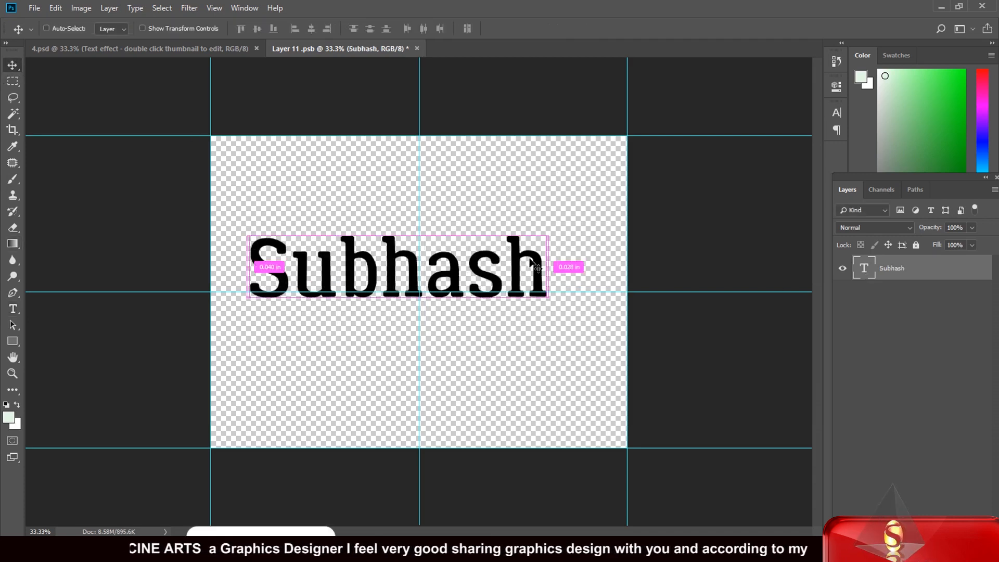
Enlarge the new title text to about 112% width and 108% height and apply the transformation
{"action": "key", "text": "ctrl+t"}
{"action": "left_click_drag", "start_coordinate": [550, 227], "coordinate": [585, 219]}
{"action": "left_click", "coordinate": [13, 64]}
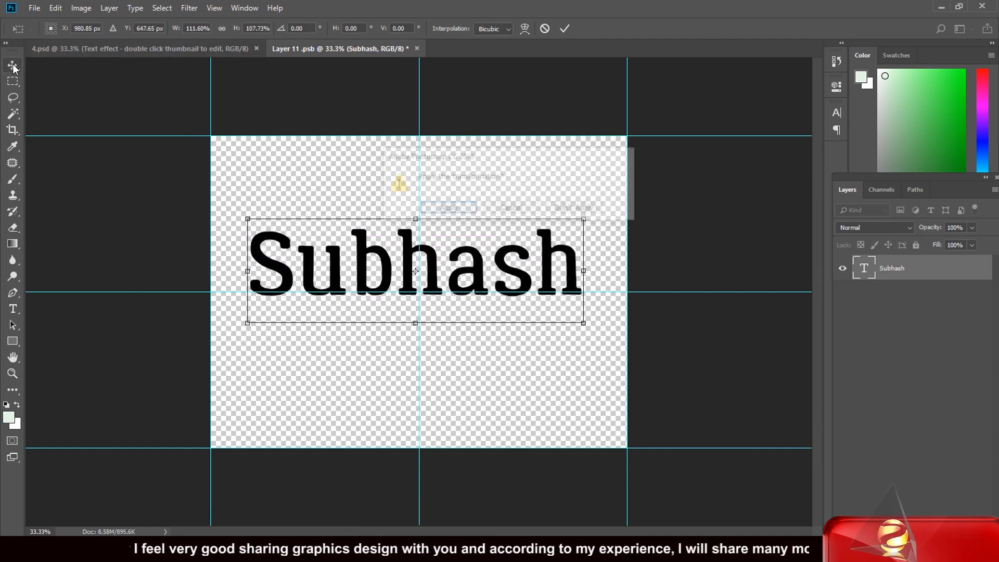
{"action": "left_click", "coordinate": [448, 207]}
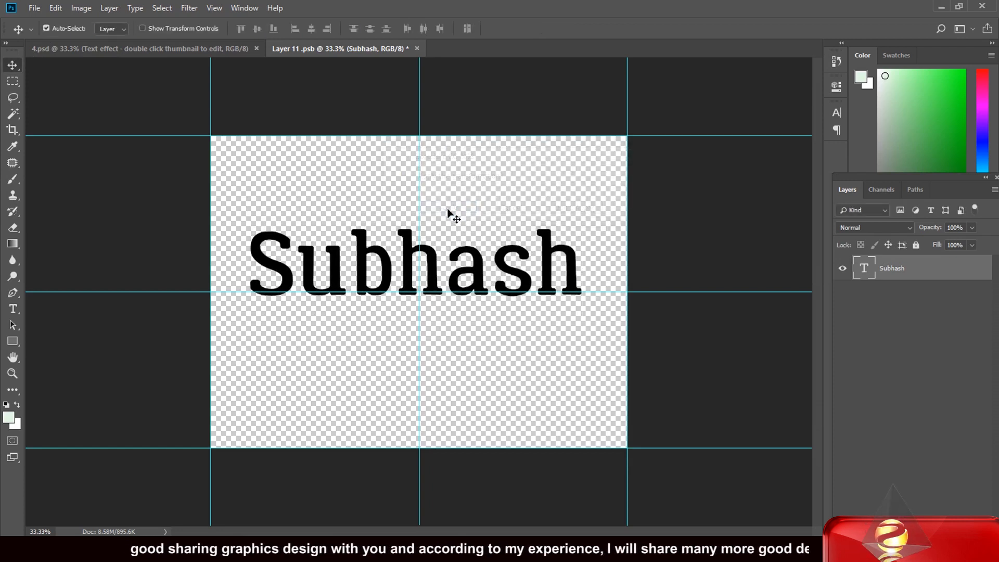
Close the Layer 11 .psb smart object document, saving its changes back into 4.psd
{"action": "left_click", "coordinate": [417, 48]}
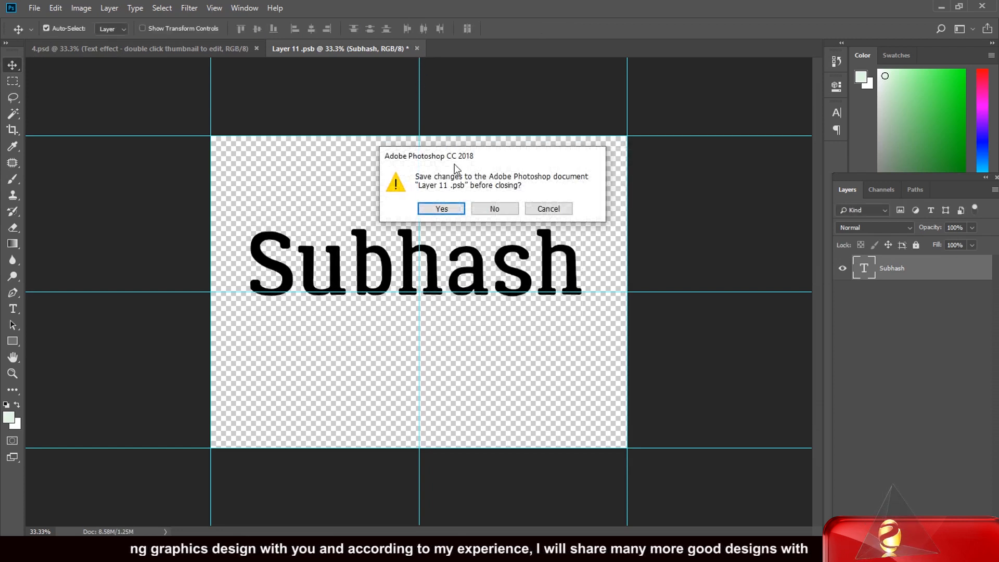
{"action": "left_click", "coordinate": [450, 209]}
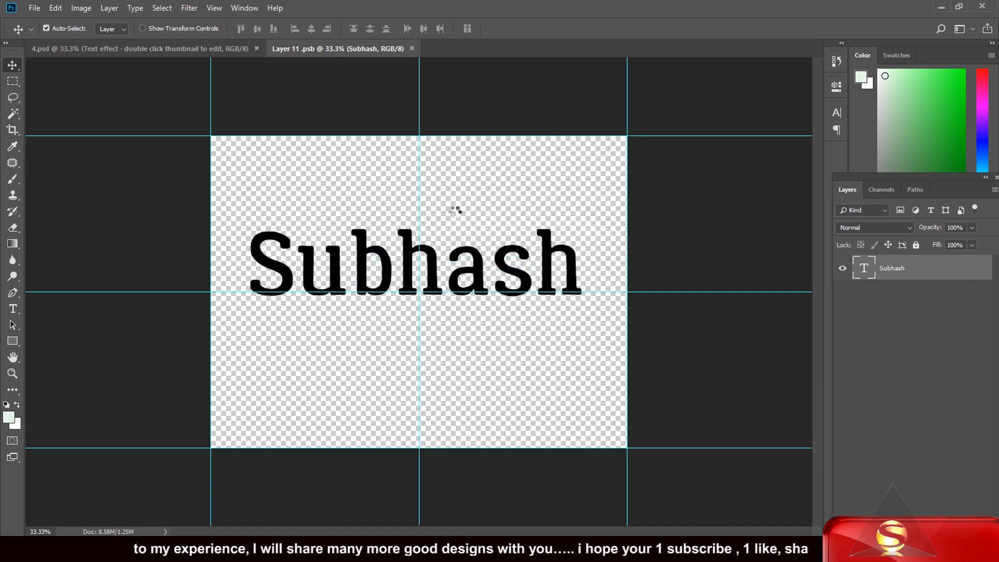
{"action": "key", "text": "ctrl+w"}
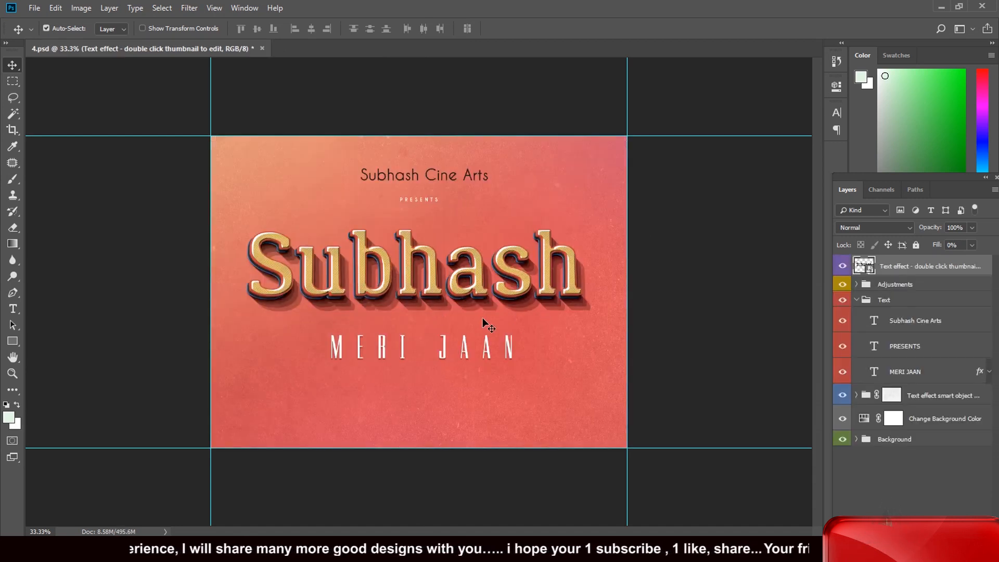
Replace the MERI JAAN subtitle text below the title with "Cine Arts"
{"action": "left_click", "coordinate": [489, 350]}
{"action": "key", "text": "t"}
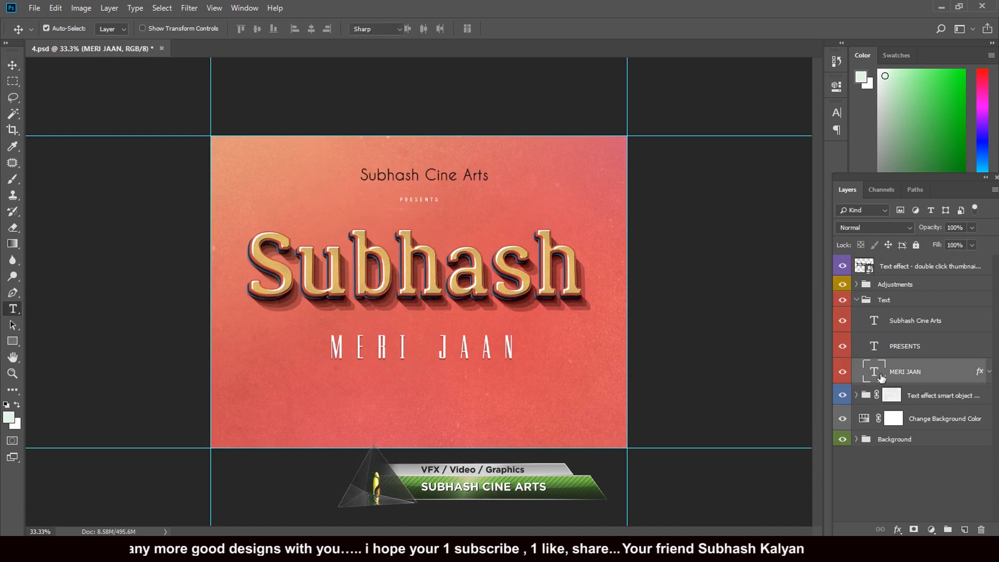
{"action": "double_click", "coordinate": [880, 372]}
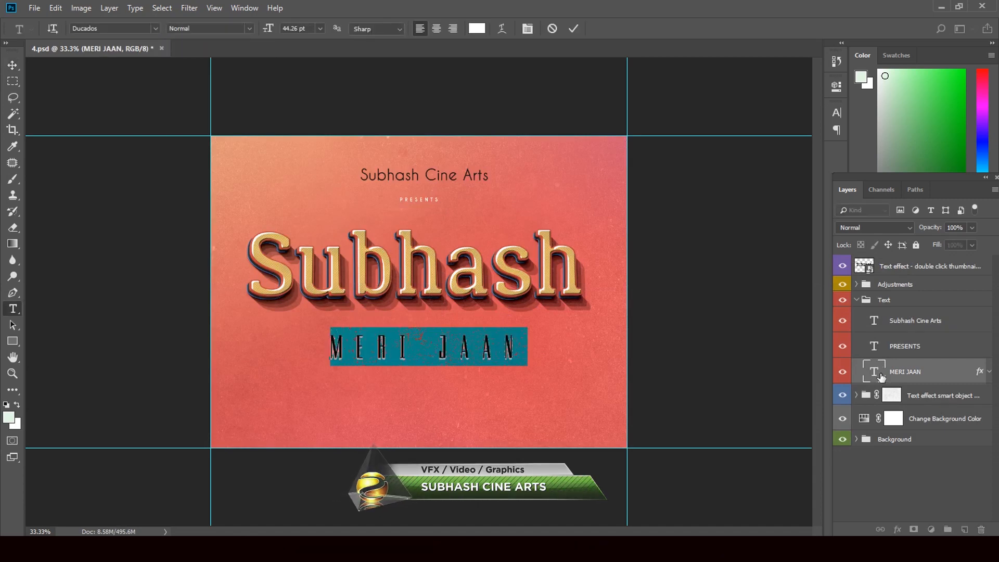
{"action": "key", "text": "BackSpace"}
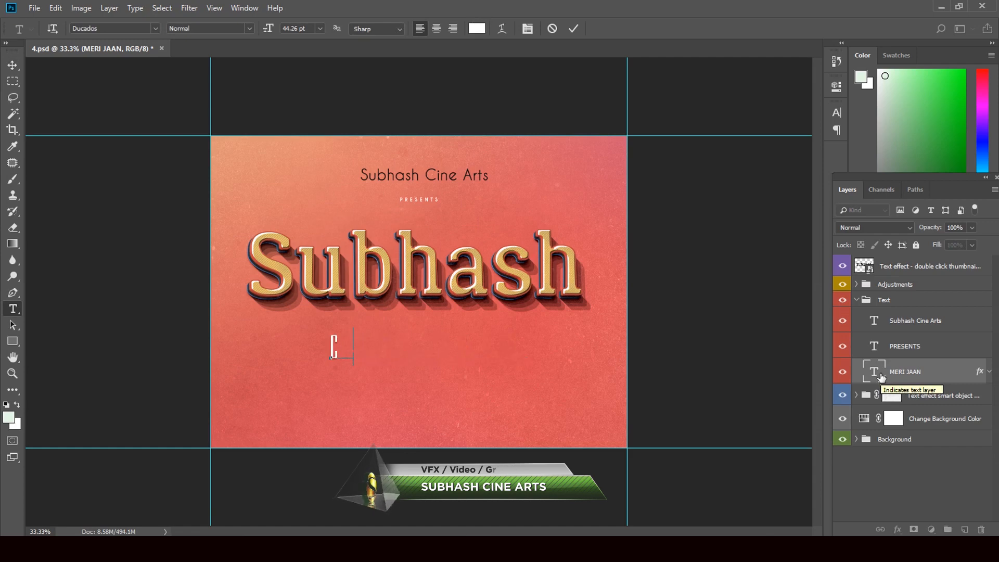
{"action": "type", "text": "Cine Arts"}
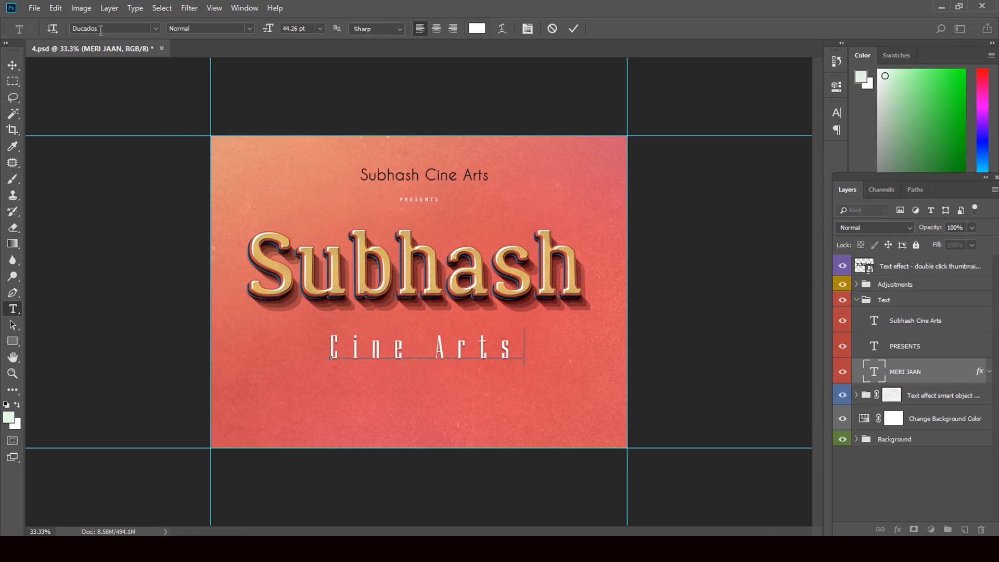
{"action": "left_click", "coordinate": [13, 65]}
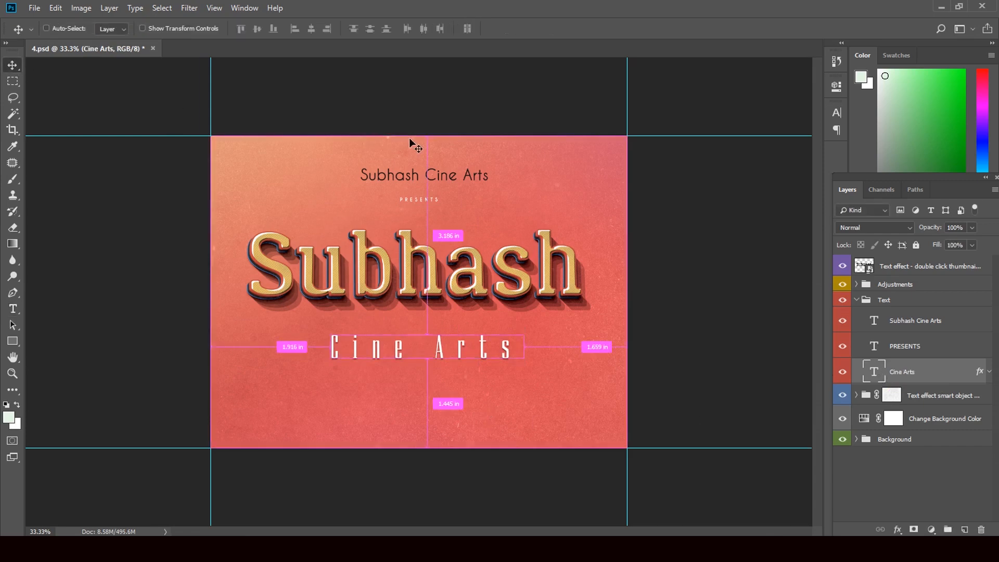
Scale the Cine Arts subtitle to about 132% width and 121% height, extending it on both sides under the title
{"action": "key", "text": "ctrl+t"}
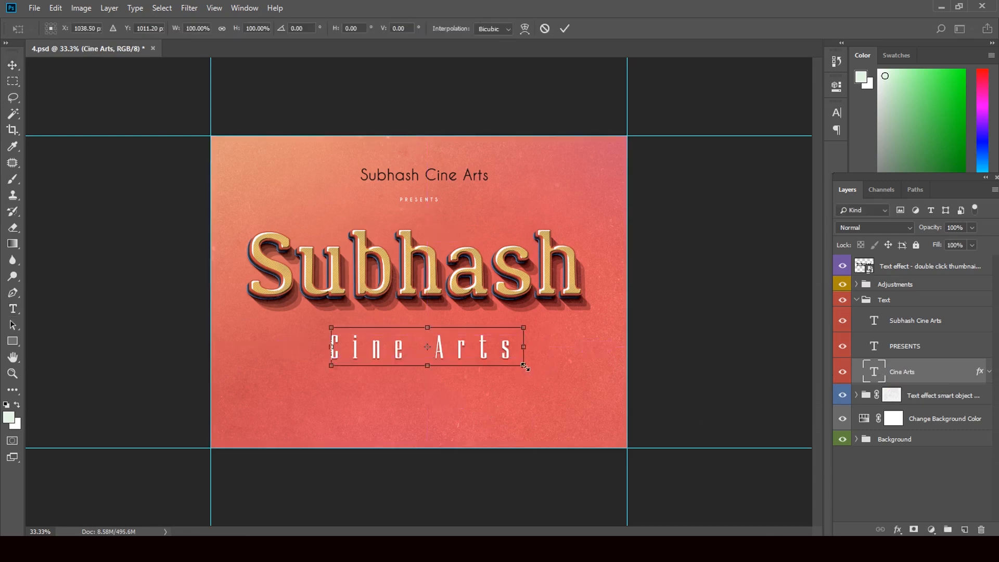
{"action": "left_click_drag", "start_coordinate": [526, 366], "coordinate": [555, 371]}
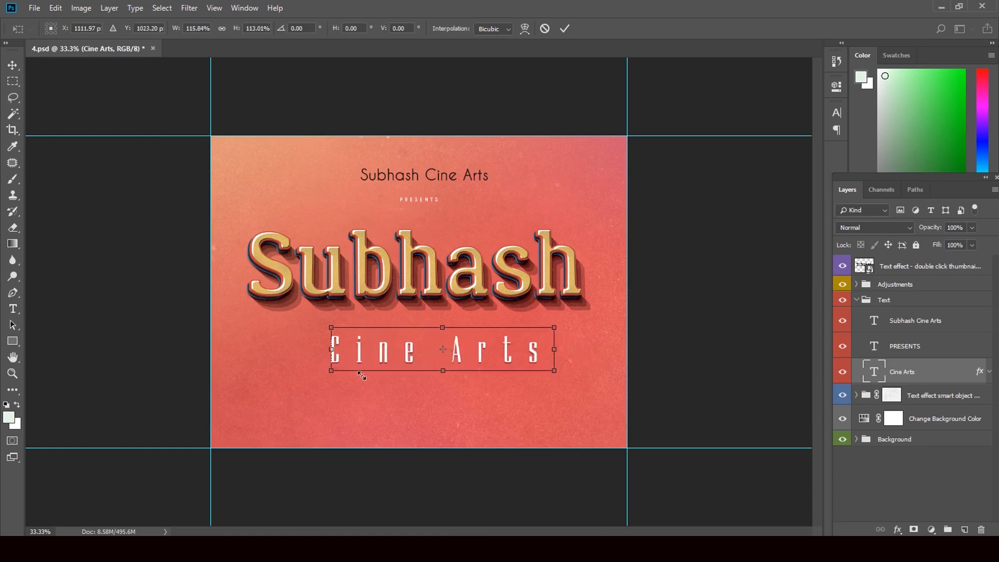
{"action": "left_click_drag", "start_coordinate": [325, 373], "coordinate": [300, 376]}
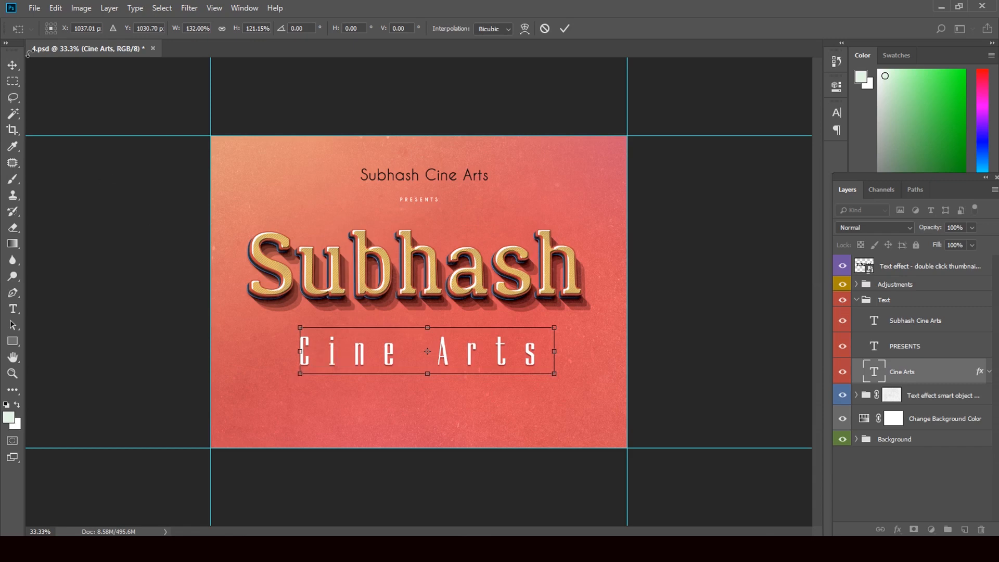
{"action": "left_click", "coordinate": [12, 63]}
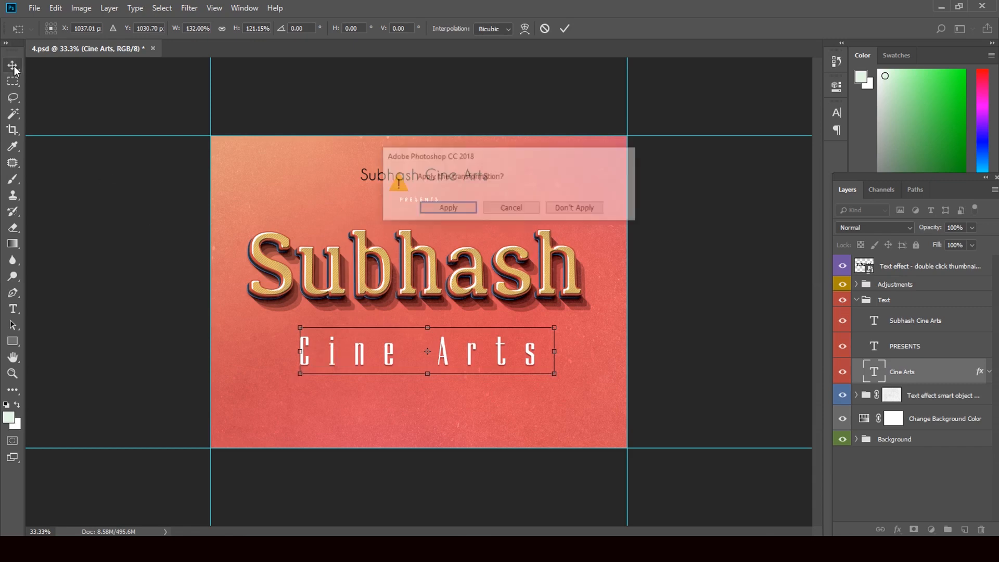
{"action": "left_click", "coordinate": [464, 210]}
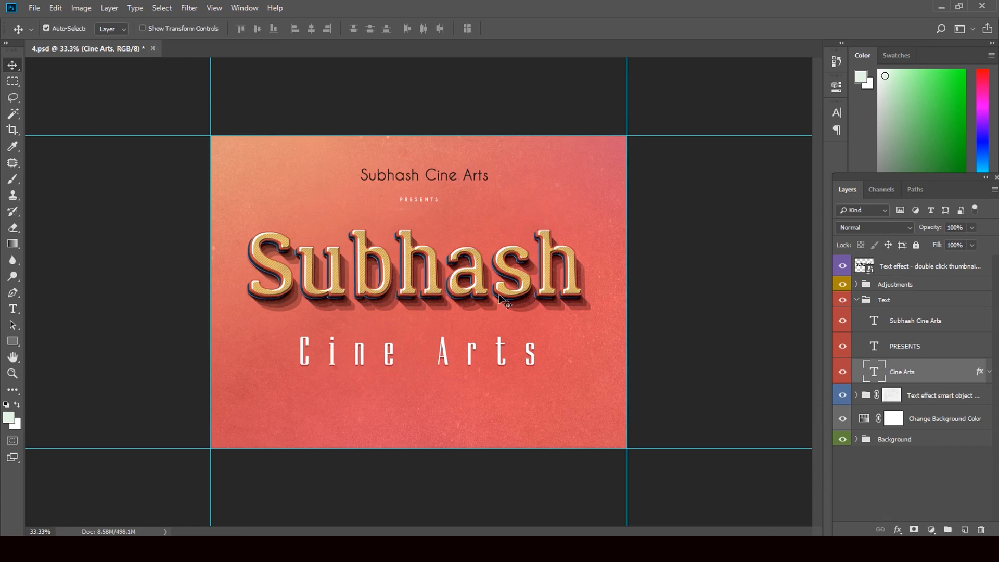
Close 4.psd without saving its changes and return to the Downloads folder
{"action": "left_click", "coordinate": [151, 48]}
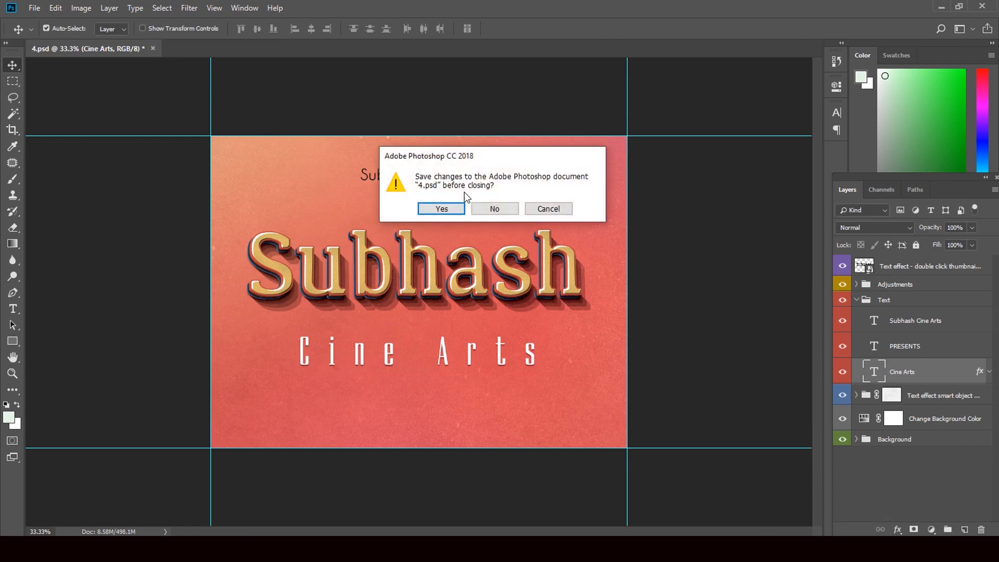
{"action": "left_click", "coordinate": [494, 209]}
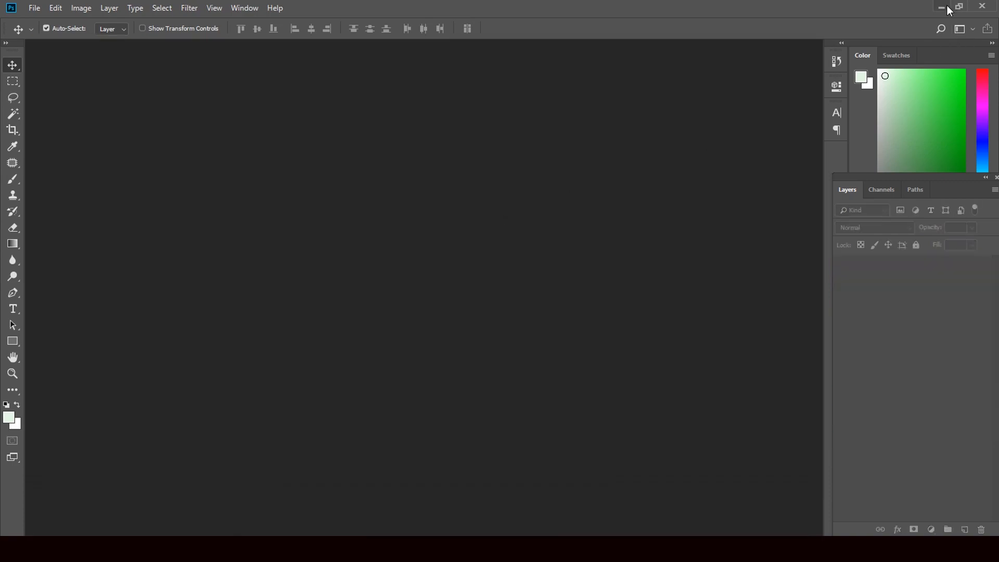
{"action": "left_click", "coordinate": [947, 6]}
Open template 5 from the Downloads folder in Photoshop and open the contents of its text effect smart object
{"action": "left_click", "coordinate": [489, 146]}
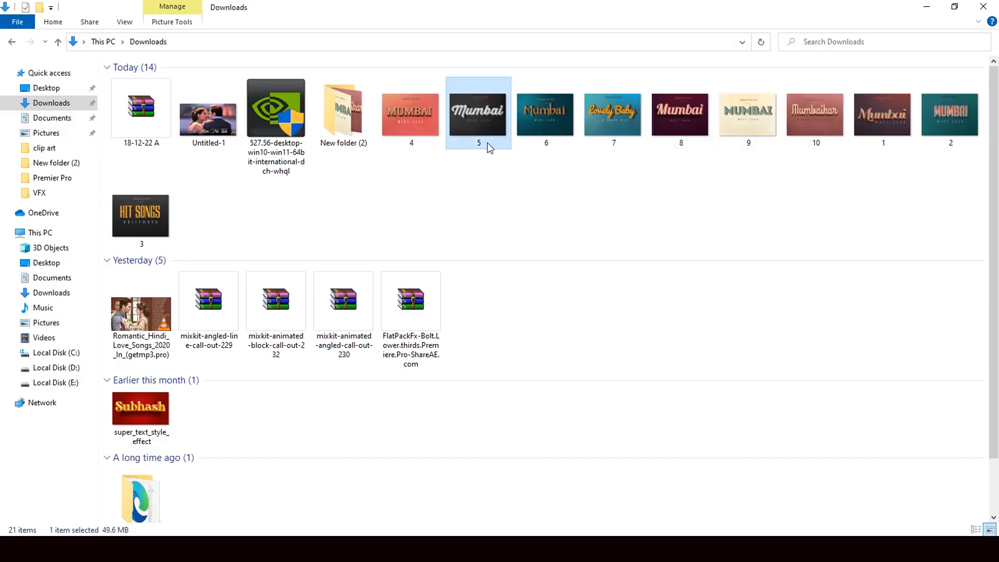
{"action": "left_click_drag", "start_coordinate": [489, 148], "coordinate": [430, 342]}
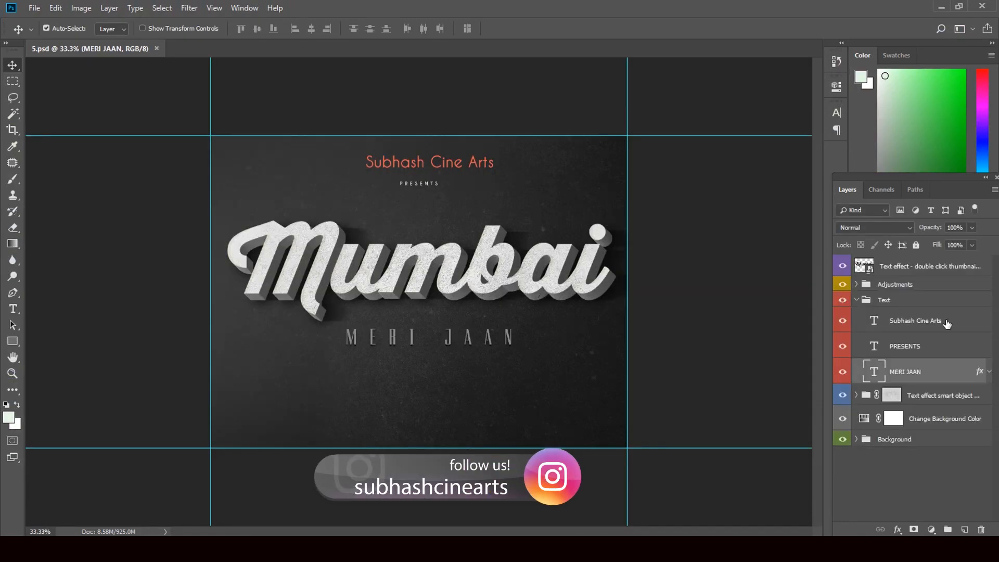
{"action": "double_click", "coordinate": [865, 266]}
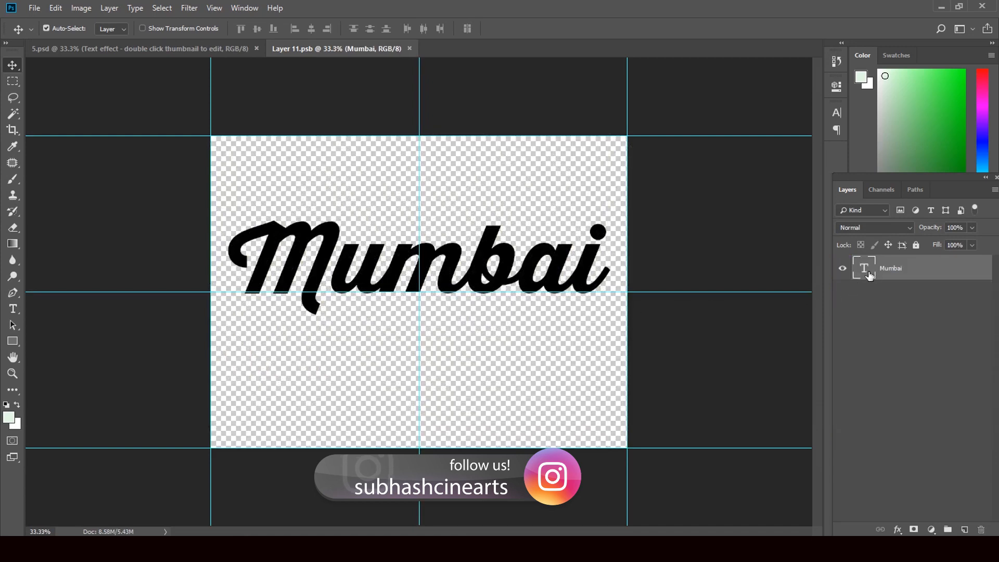
Replace the Mumbai script title text in the smart object with "Baby"
{"action": "double_click", "coordinate": [865, 268]}
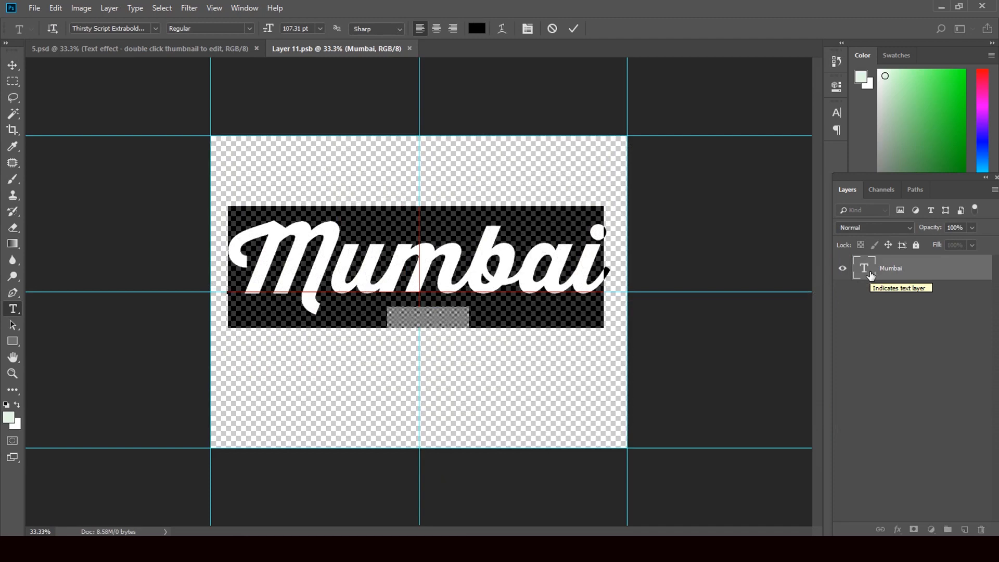
{"action": "type", "text": "Baby"}
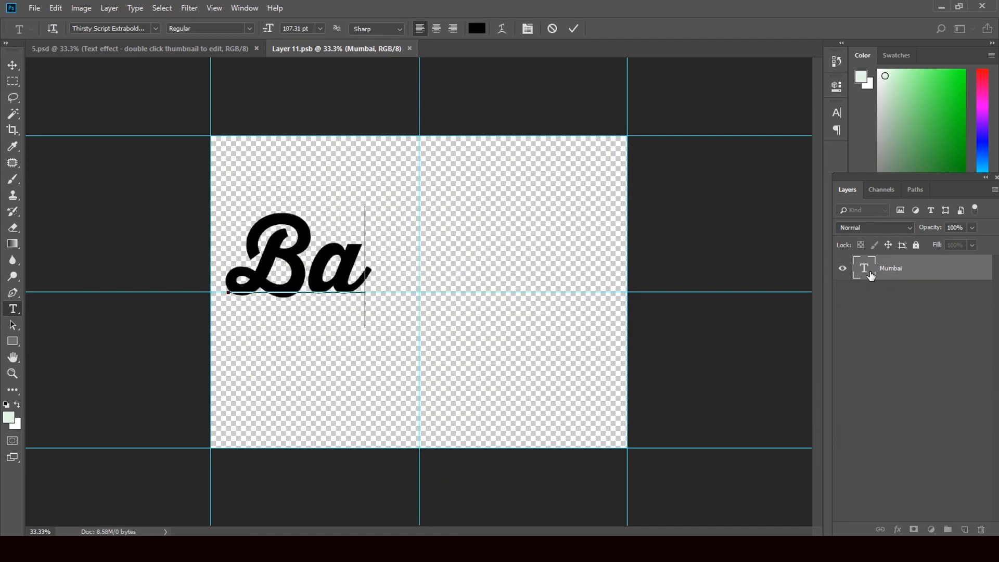
{"action": "left_click", "coordinate": [12, 66]}
Scale the Baby title to about 148% width and 123% height, and save the smart object back into 5.psd
{"action": "key", "text": "ctrl+t"}
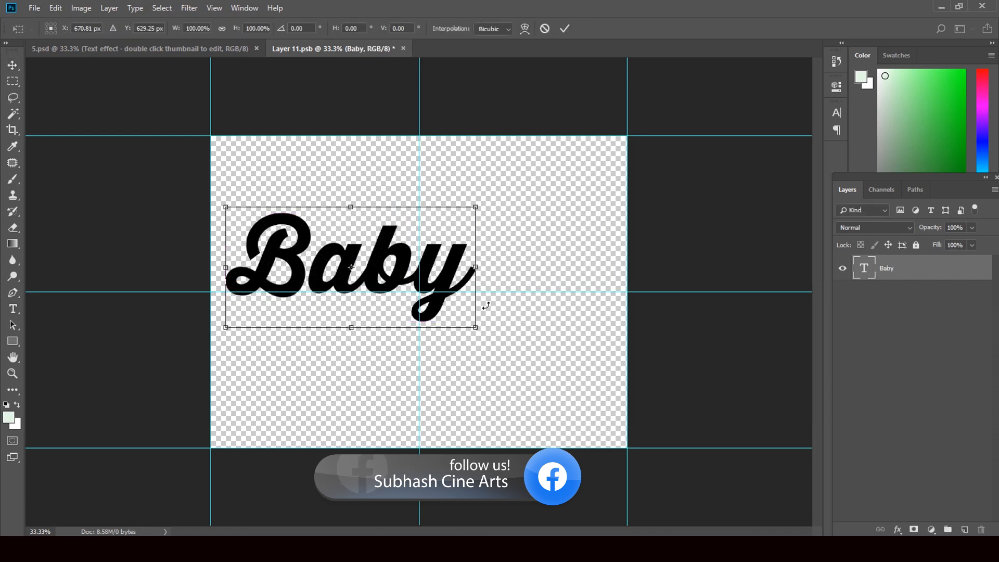
{"action": "left_click_drag", "start_coordinate": [477, 331], "coordinate": [597, 358]}
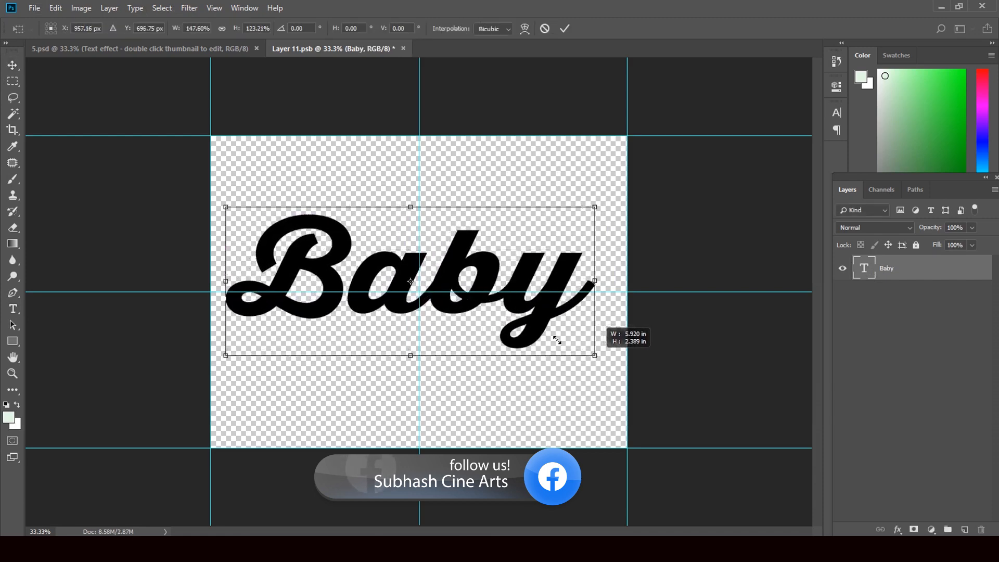
{"action": "left_click", "coordinate": [12, 65]}
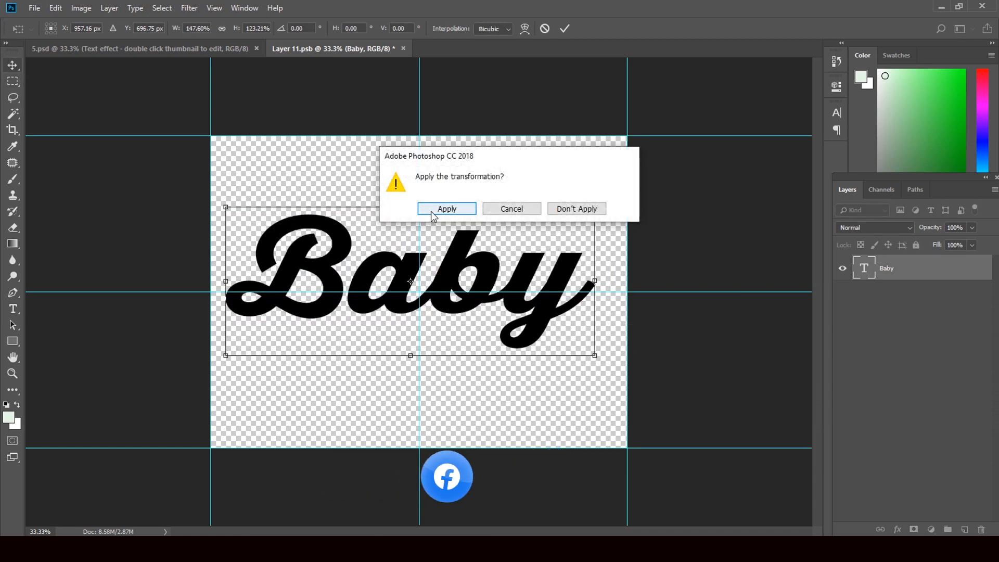
{"action": "left_click", "coordinate": [431, 210]}
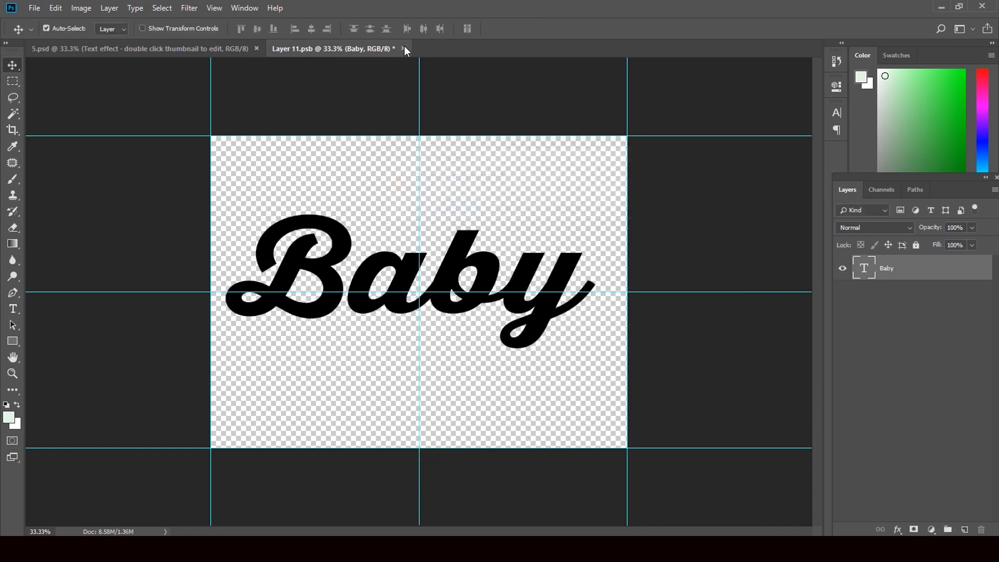
{"action": "left_click", "coordinate": [403, 47]}
{"action": "left_click", "coordinate": [446, 206]}
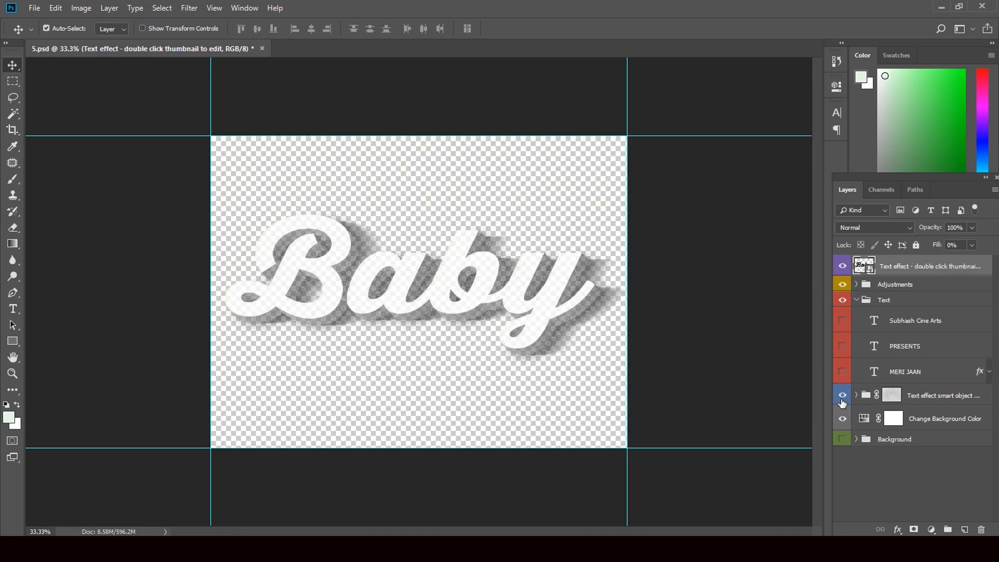
Toggle the visibility of the text effect smart object group and the Change Background Color layer to examine the isolated Baby title
{"action": "left_click", "coordinate": [843, 397]}
{"action": "left_click", "coordinate": [843, 418]}
{"action": "left_click", "coordinate": [842, 418]}
Close 5.psd without saving its changes and return to the Downloads folder
{"action": "left_click", "coordinate": [262, 48]}
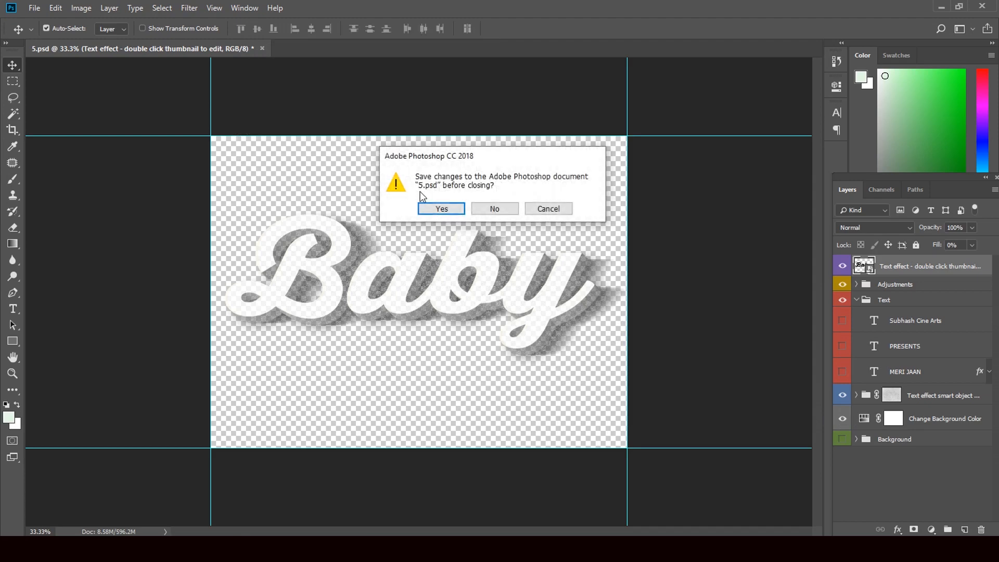
{"action": "left_click", "coordinate": [493, 208]}
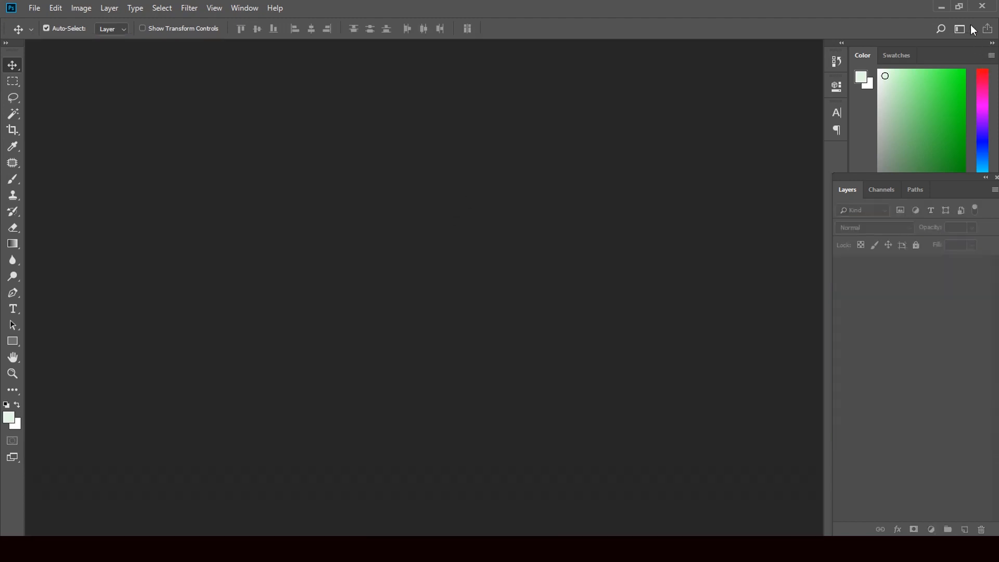
{"action": "left_click", "coordinate": [942, 8]}
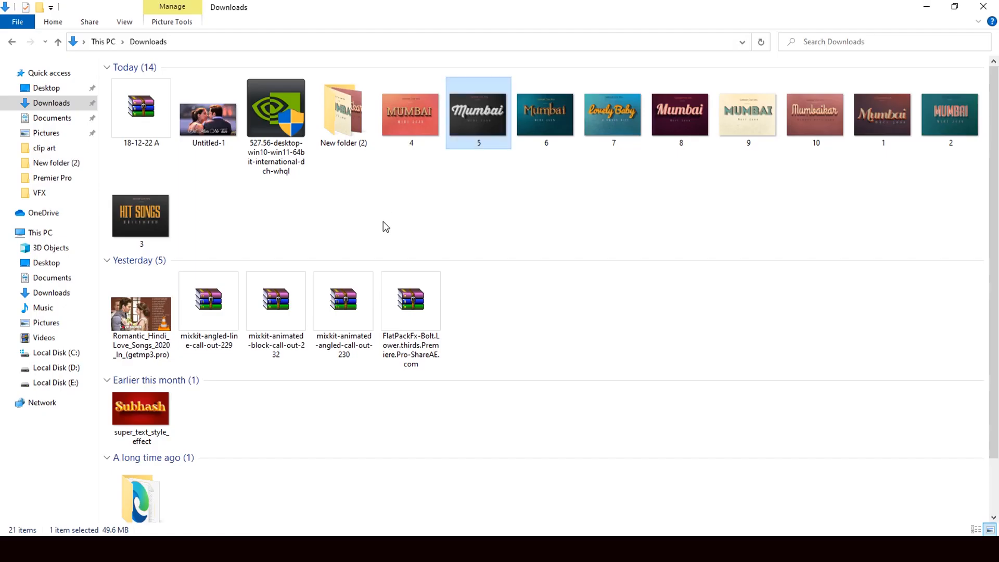
Open template 7 from the Downloads folder in Photoshop and open the contents of its text effect smart object
{"action": "left_click", "coordinate": [547, 126]}
{"action": "left_click", "coordinate": [628, 124]}
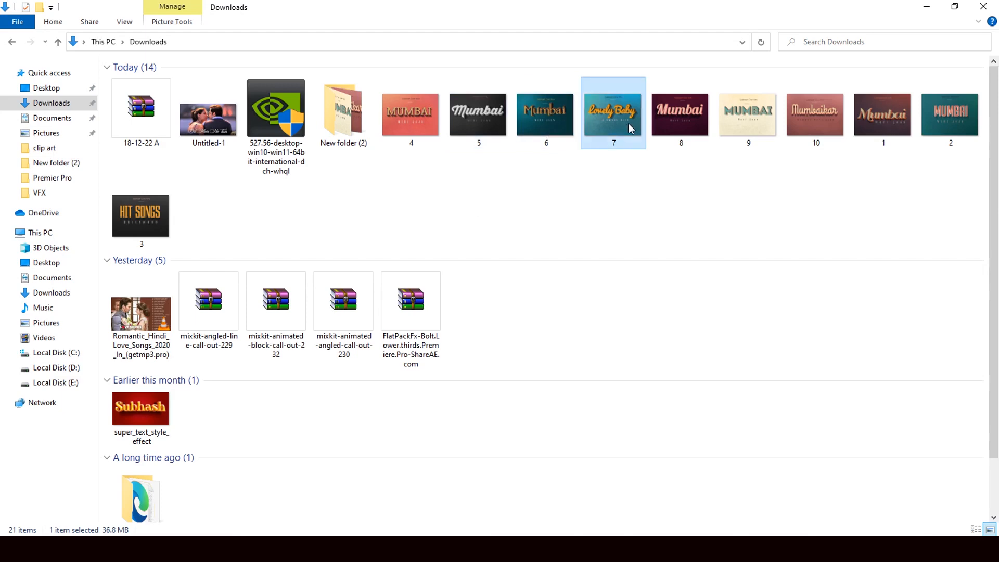
{"action": "left_click_drag", "start_coordinate": [629, 123], "coordinate": [467, 271]}
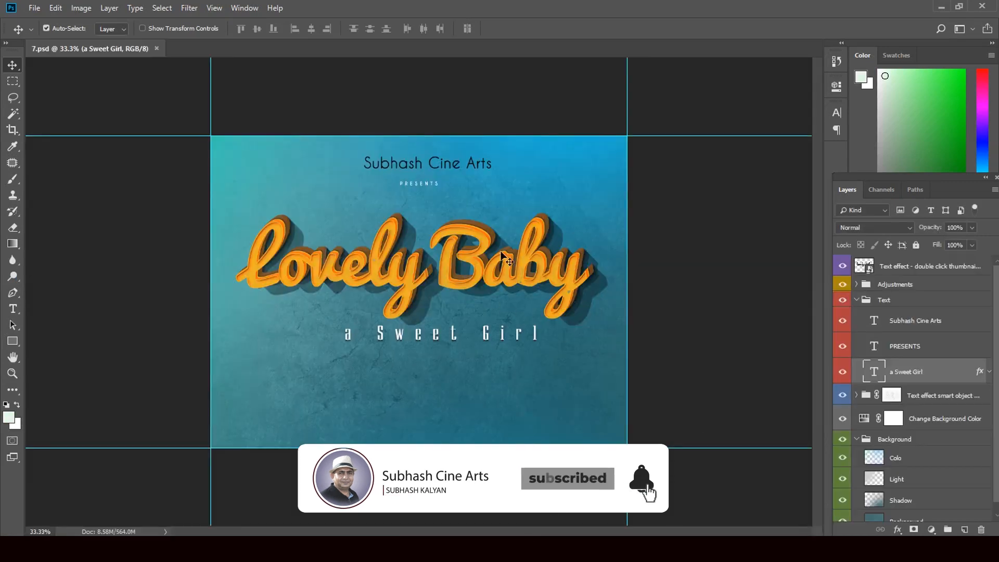
{"action": "double_click", "coordinate": [865, 267]}
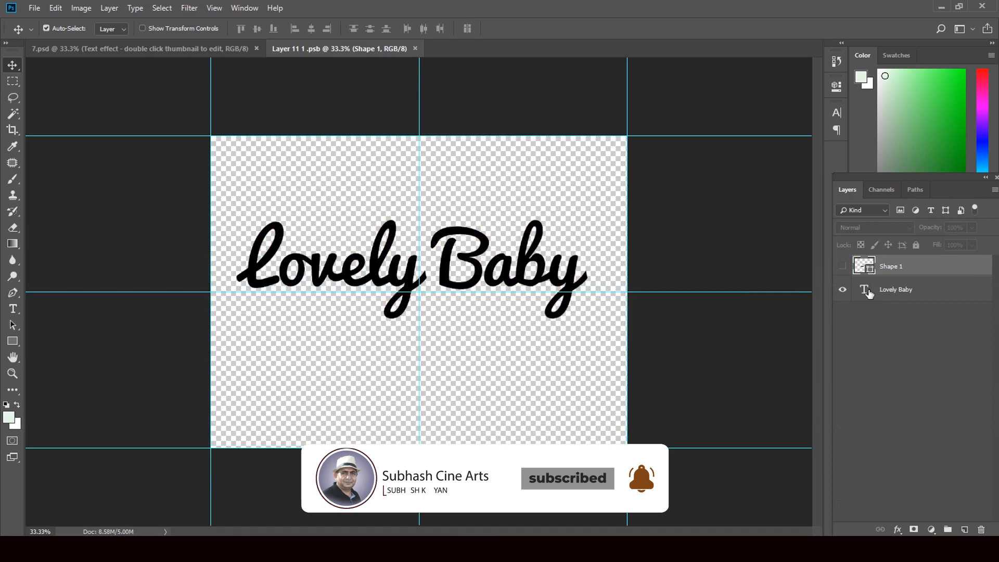
Replace the Lovely Baby title text with "Mumbaikar" and save the smart object back into 7.psd
{"action": "left_click", "coordinate": [868, 293]}
{"action": "double_click", "coordinate": [868, 289]}
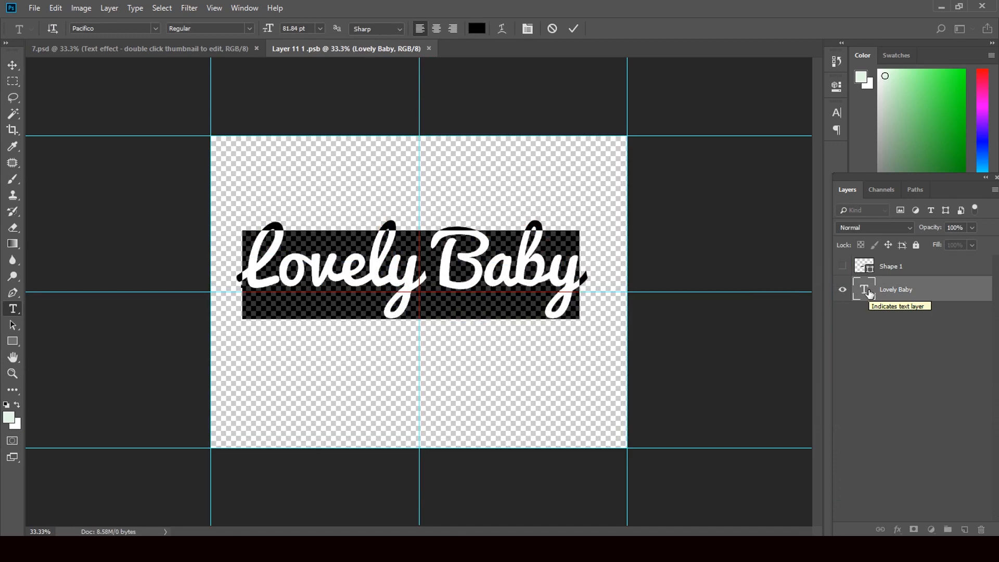
{"action": "type", "text": "Mumbai"}
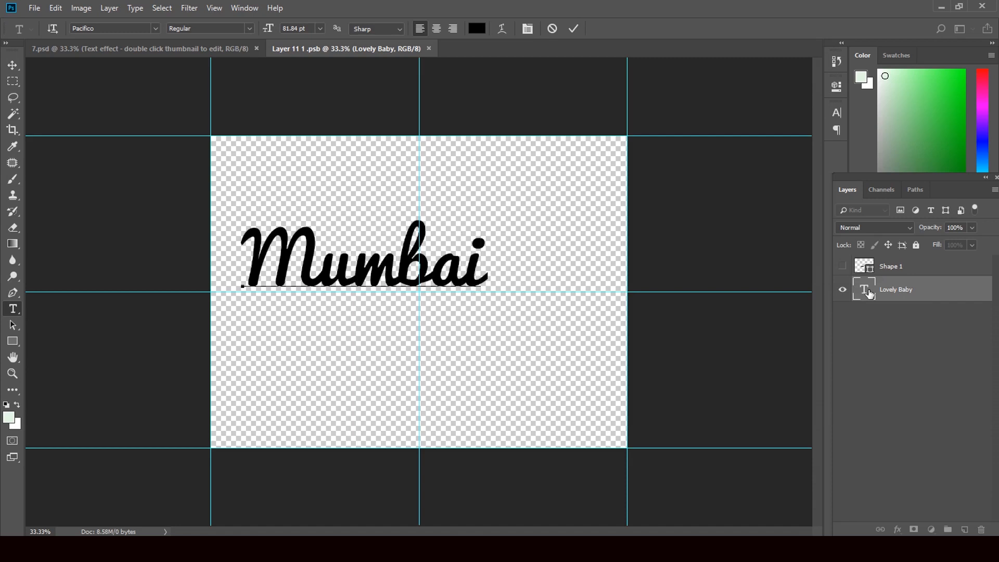
{"action": "type", "text": "K"}
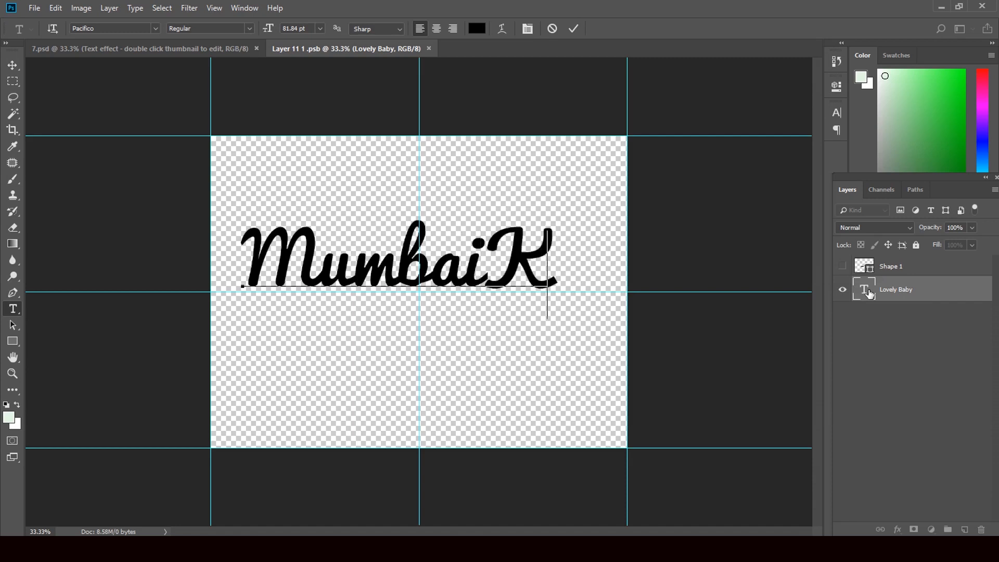
{"action": "key", "text": "BackSpace"}
{"action": "type", "text": "kar"}
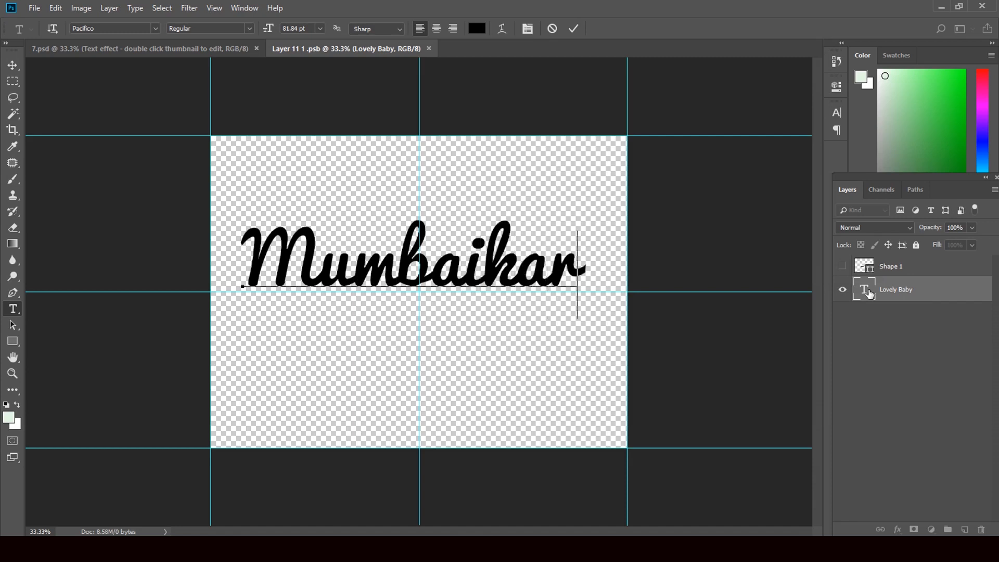
{"action": "left_click", "coordinate": [12, 65]}
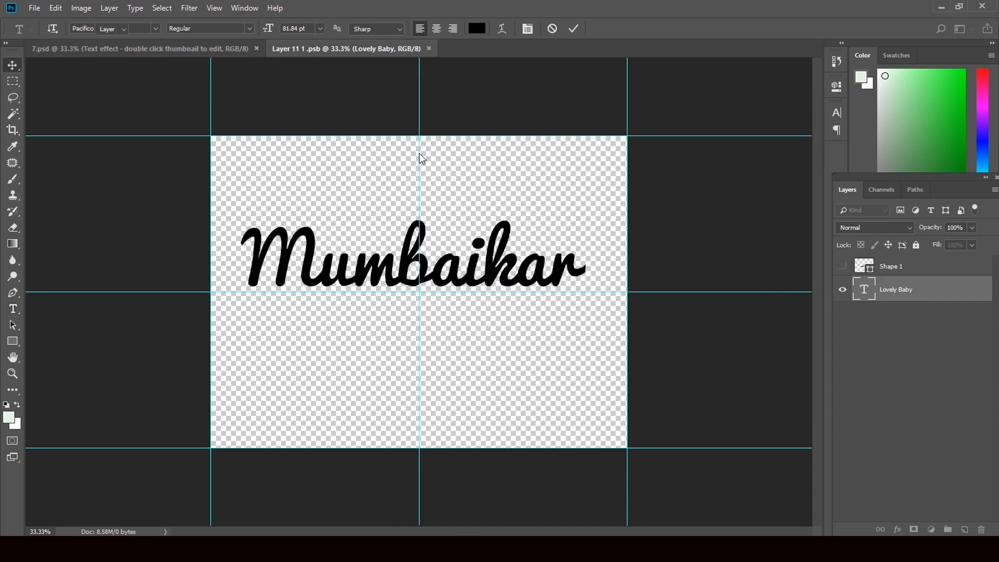
{"action": "left_click", "coordinate": [431, 49]}
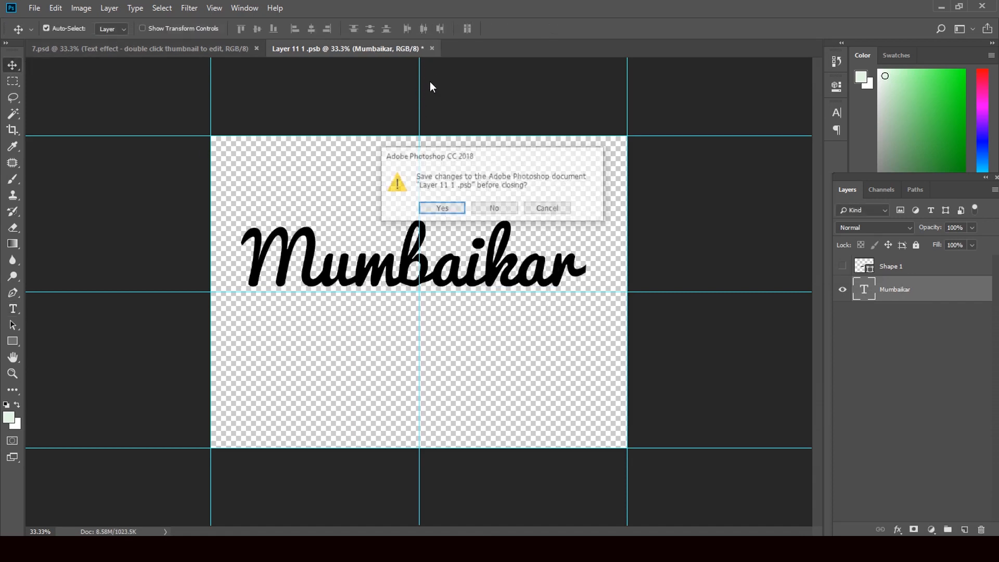
{"action": "left_click", "coordinate": [442, 208]}
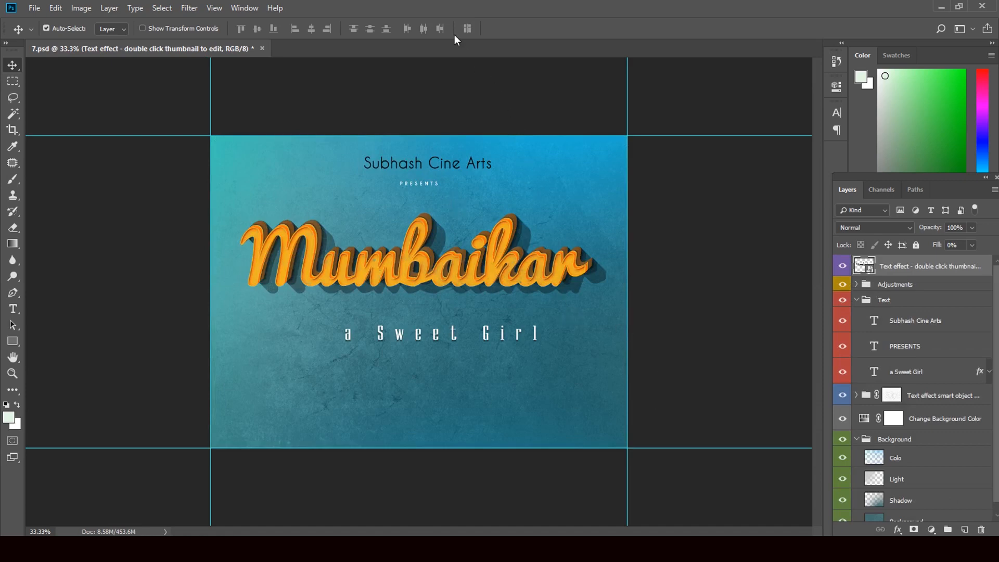
Close 7.psd without saving its changes and return to the Downloads folder
{"action": "left_click", "coordinate": [261, 47]}
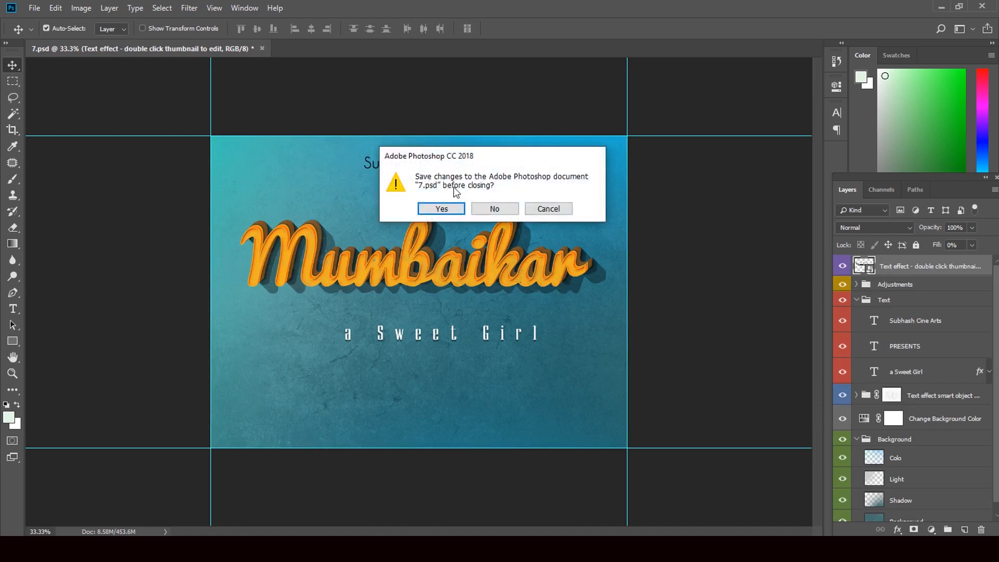
{"action": "left_click", "coordinate": [489, 210]}
{"action": "left_click", "coordinate": [942, 7]}
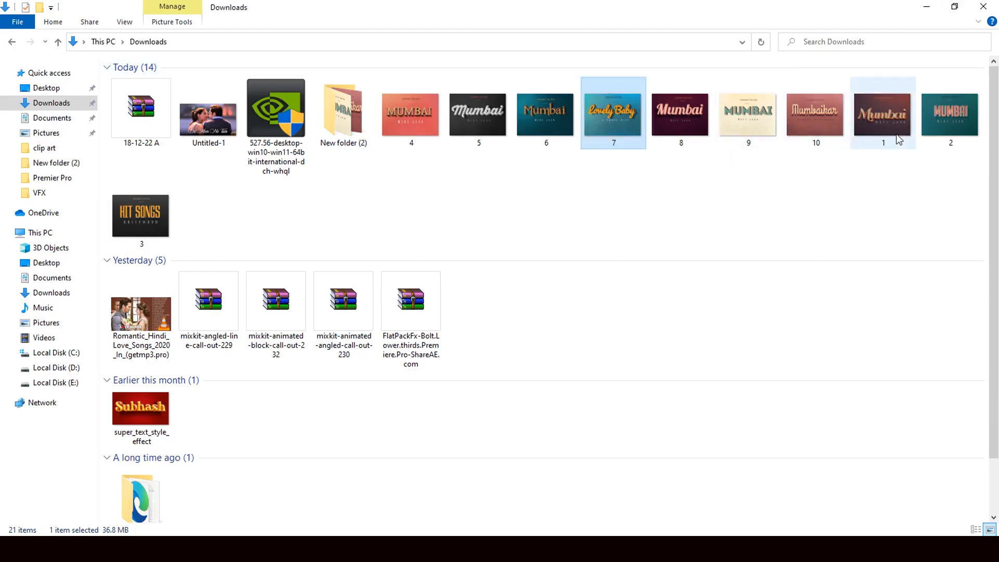
Open template 1 from the Downloads folder in Photoshop and open the contents of its text effect smart object
{"action": "left_click", "coordinate": [879, 128]}
{"action": "left_click_drag", "start_coordinate": [878, 125], "coordinate": [448, 379]}
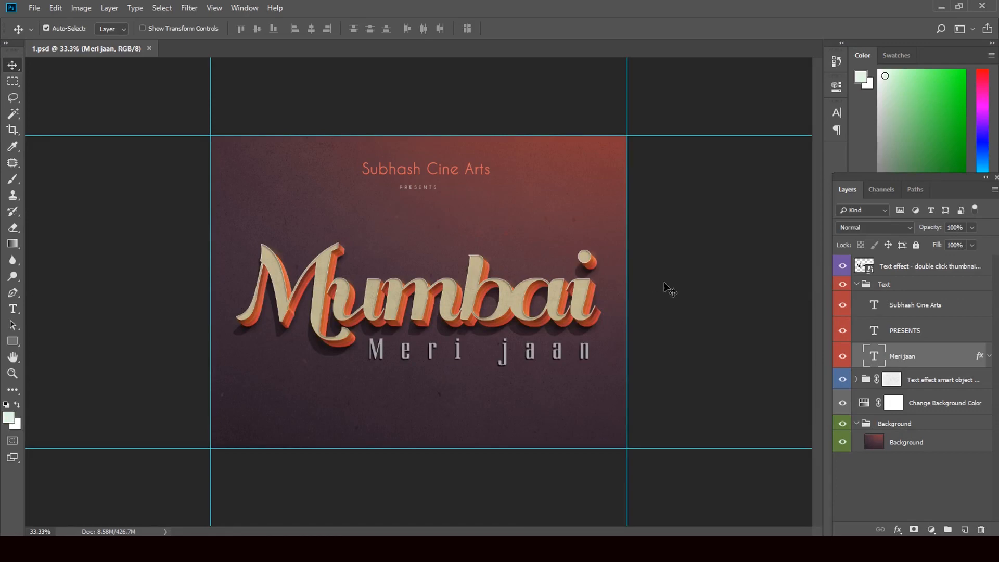
{"action": "double_click", "coordinate": [867, 267]}
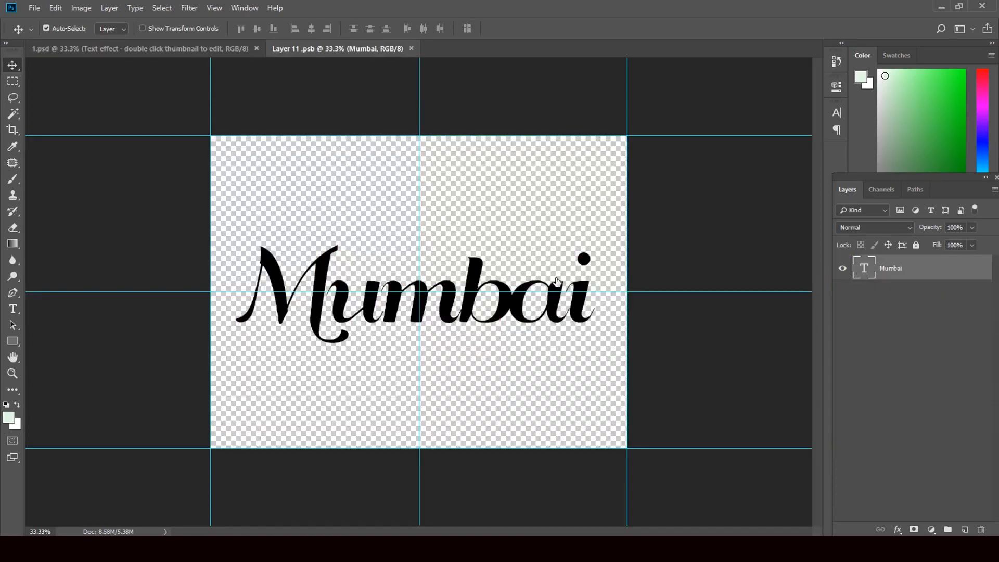
Replace the Mumbai title text in the smart object with the channel owner's first name
{"action": "key", "text": "t"}
{"action": "double_click", "coordinate": [443, 289]}
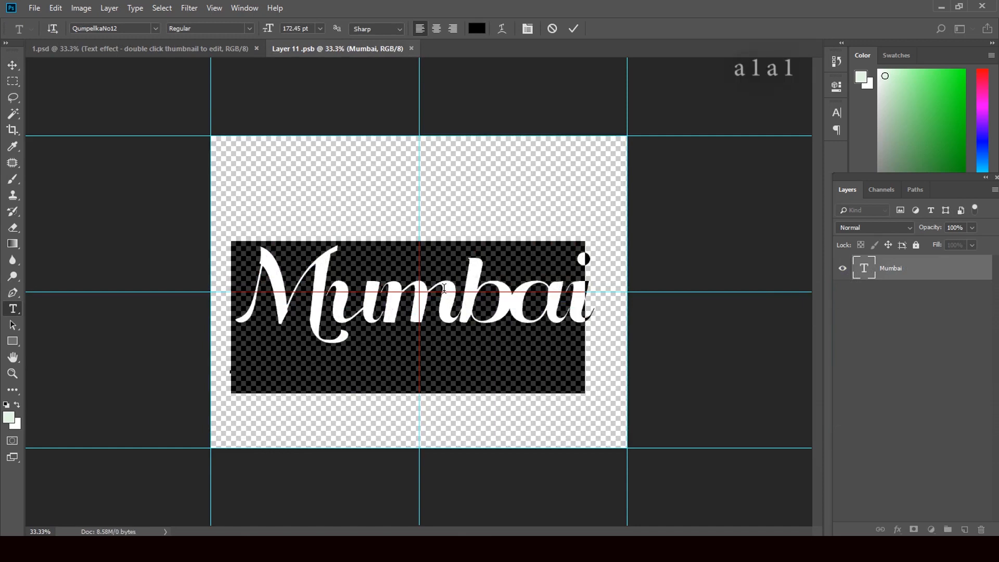
{"action": "type", "text": "Subhash"}
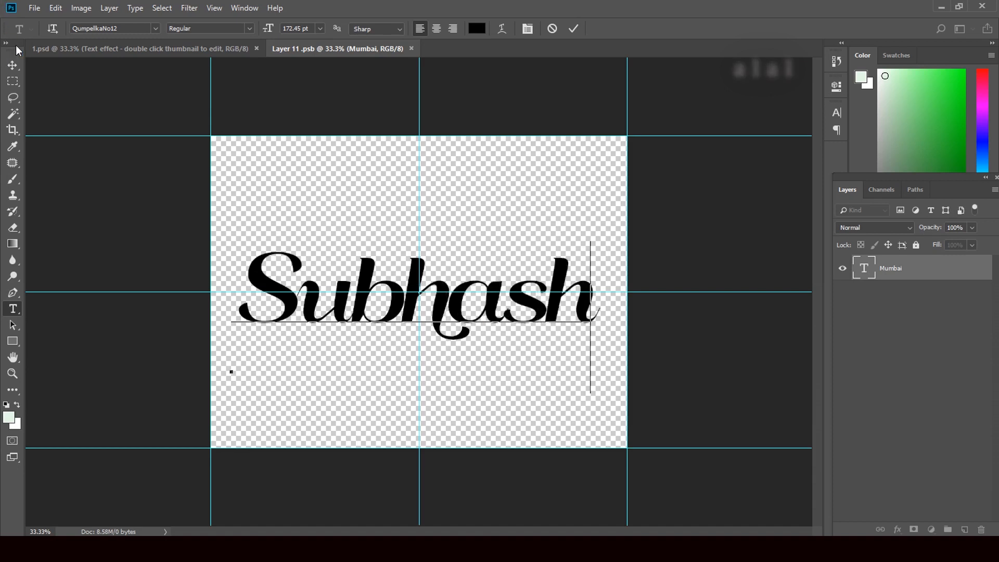
{"action": "left_click", "coordinate": [13, 65]}
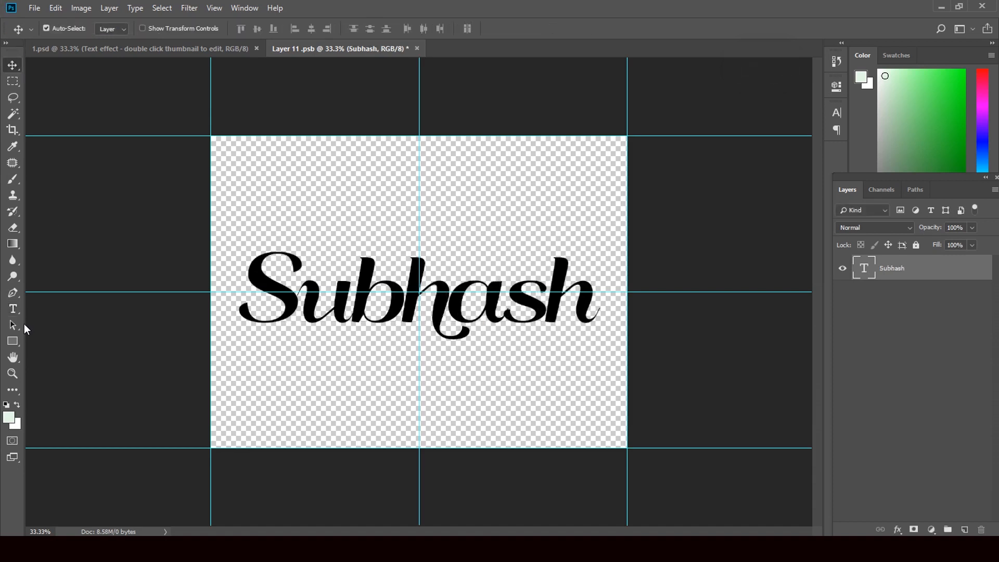
Set the title's font to Quicksand and move it about 0.84 in right and 0.21 in up on the canvas
{"action": "left_click", "coordinate": [12, 308]}
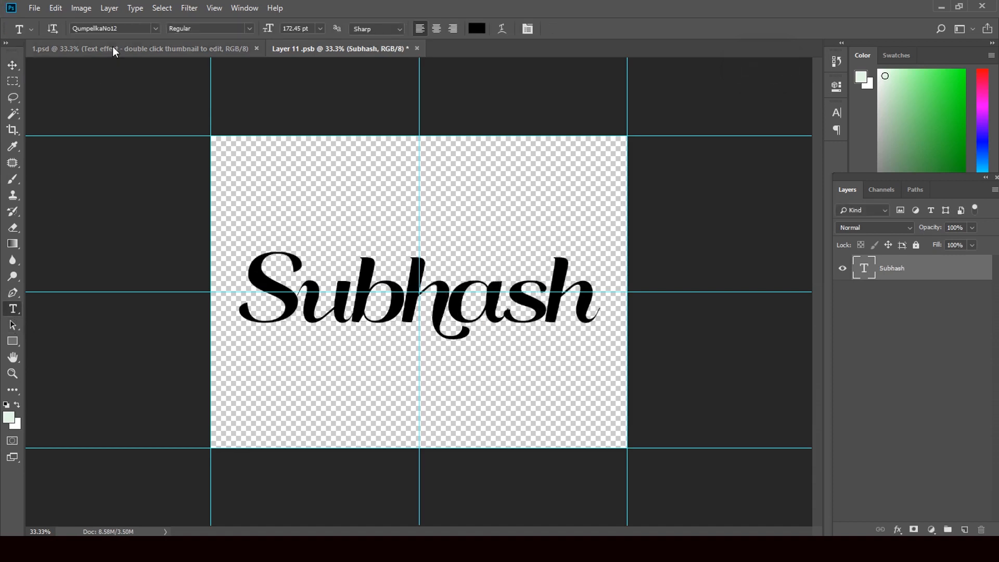
{"action": "left_click", "coordinate": [156, 29]}
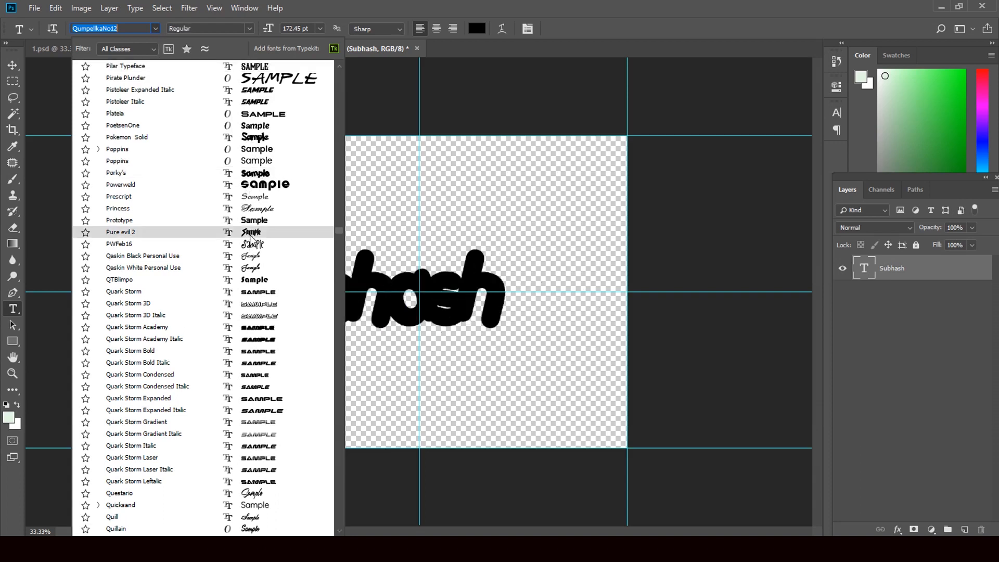
{"action": "scroll", "coordinate": [235, 235], "scroll_direction": "down", "scroll_amount": 1}
{"action": "scroll", "coordinate": [237, 255], "scroll_direction": "down", "scroll_amount": 2}
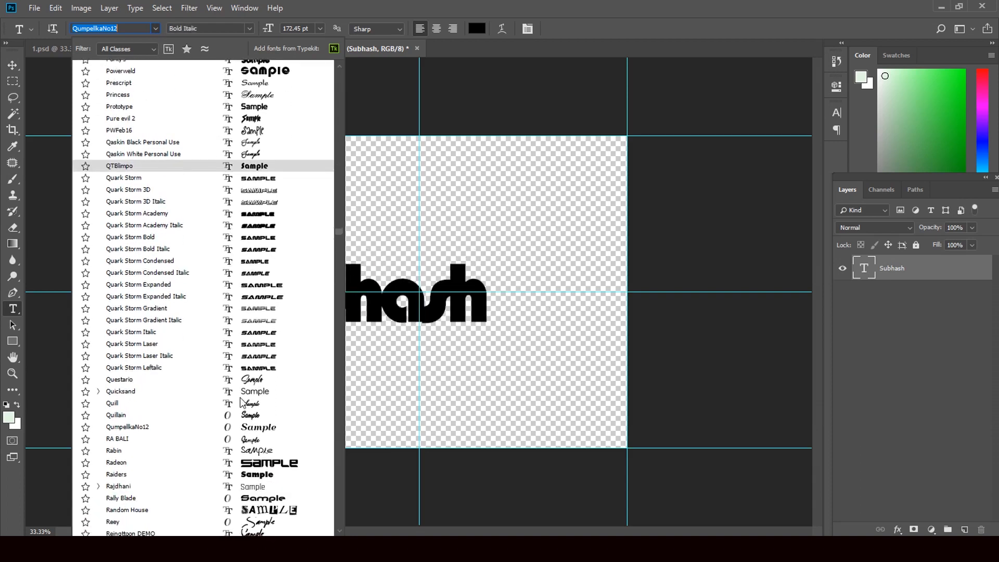
{"action": "key", "text": "Down"}
{"action": "key", "text": "Down"}
{"action": "key", "text": "Down"}
{"action": "key", "text": "Down"}
{"action": "key", "text": "Down"}
{"action": "key", "text": "Down"}
{"action": "key", "text": "Down"}
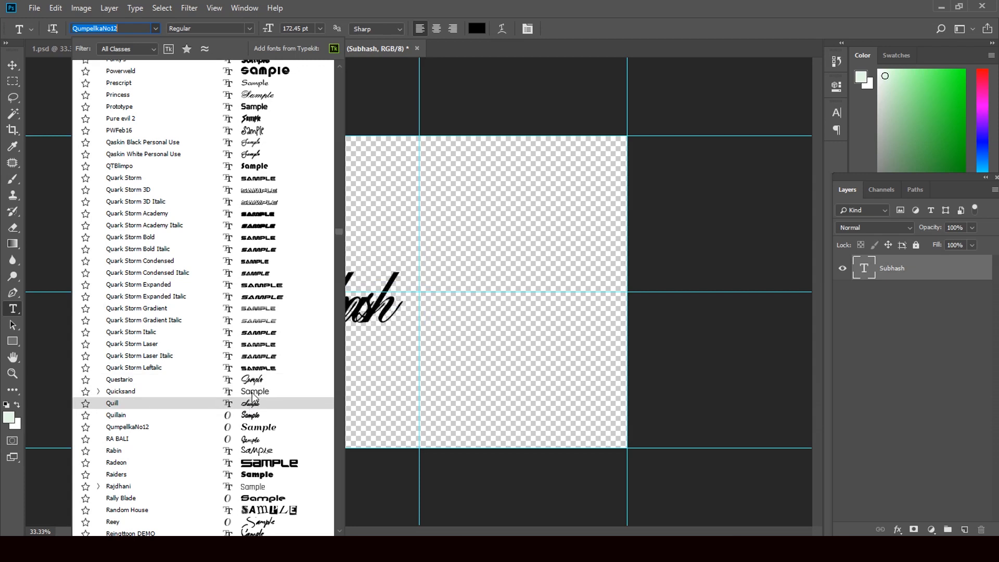
{"action": "left_click", "coordinate": [253, 393]}
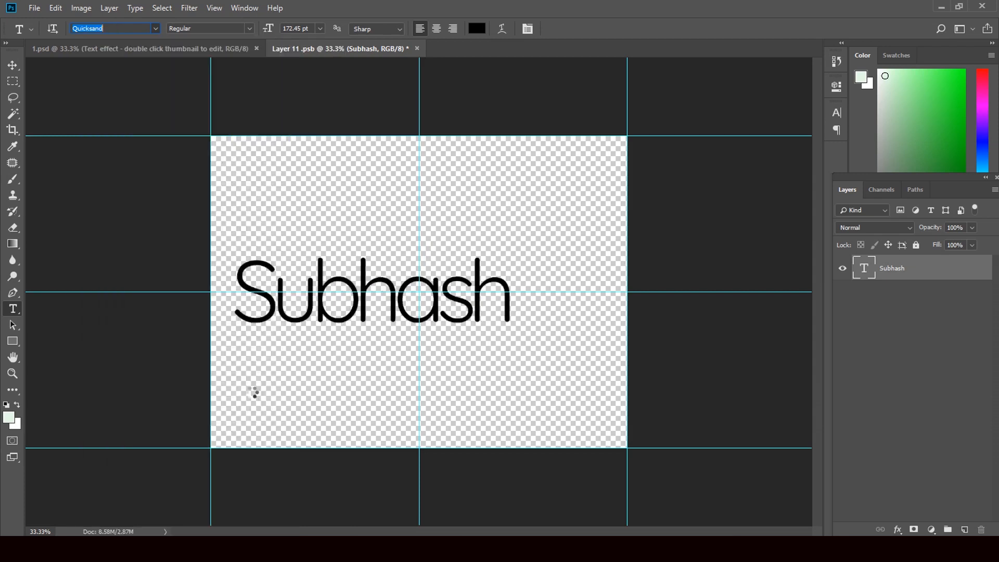
{"action": "left_click", "coordinate": [19, 65]}
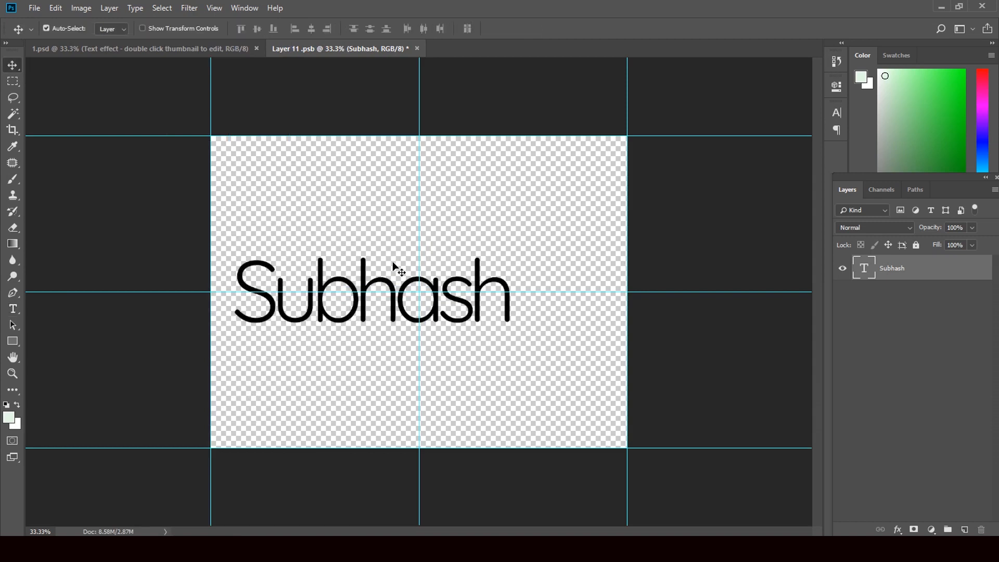
{"action": "left_click_drag", "start_coordinate": [408, 315], "coordinate": [461, 303]}
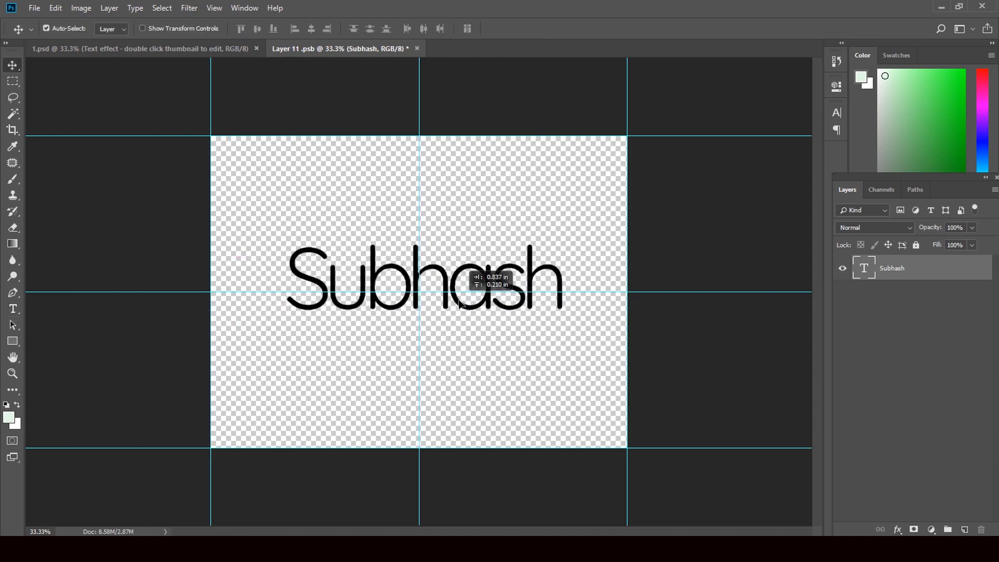
Change the title's font to Aisha Script
{"action": "left_click", "coordinate": [12, 309]}
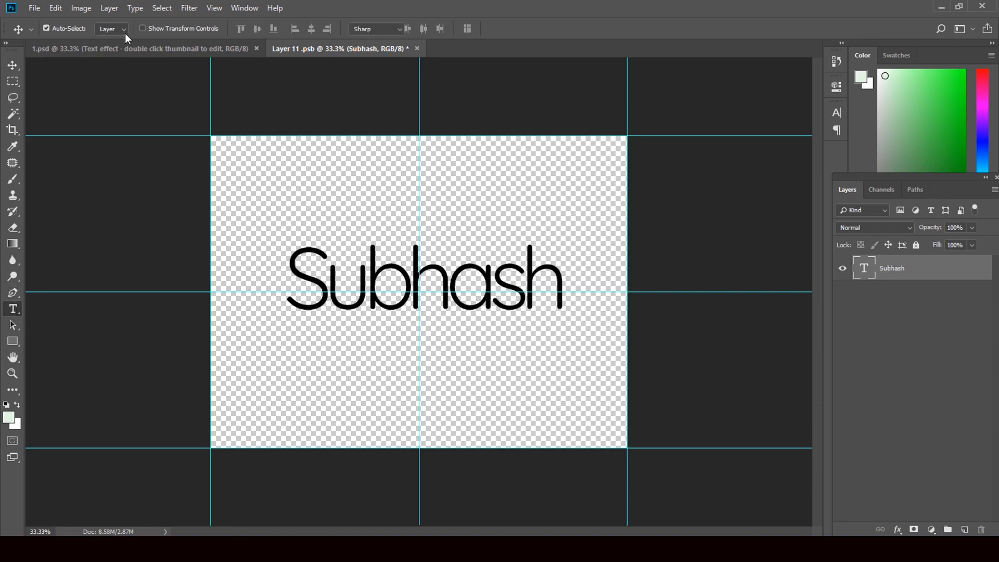
{"action": "left_click", "coordinate": [155, 29]}
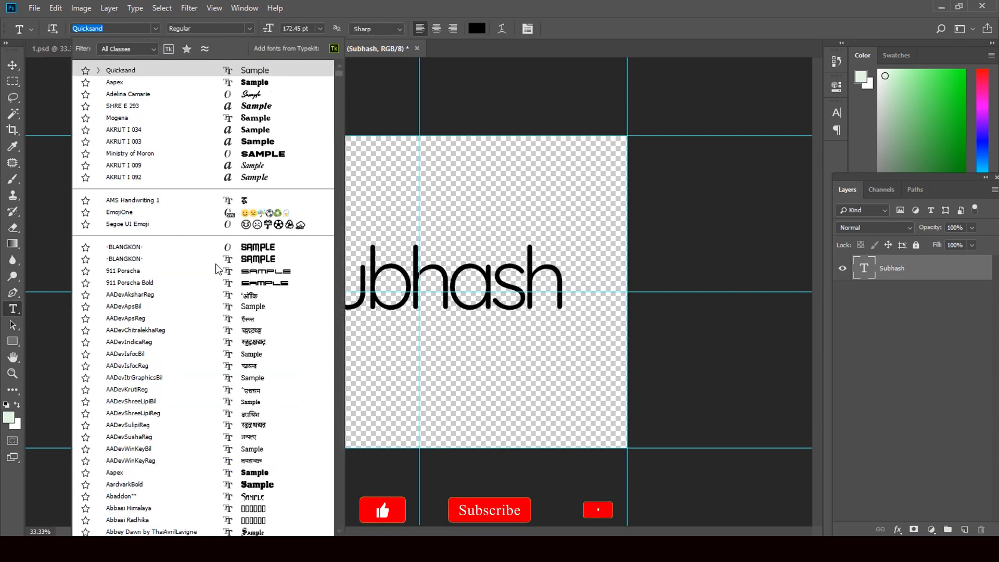
{"action": "scroll", "coordinate": [259, 495], "scroll_direction": "down", "scroll_amount": 2}
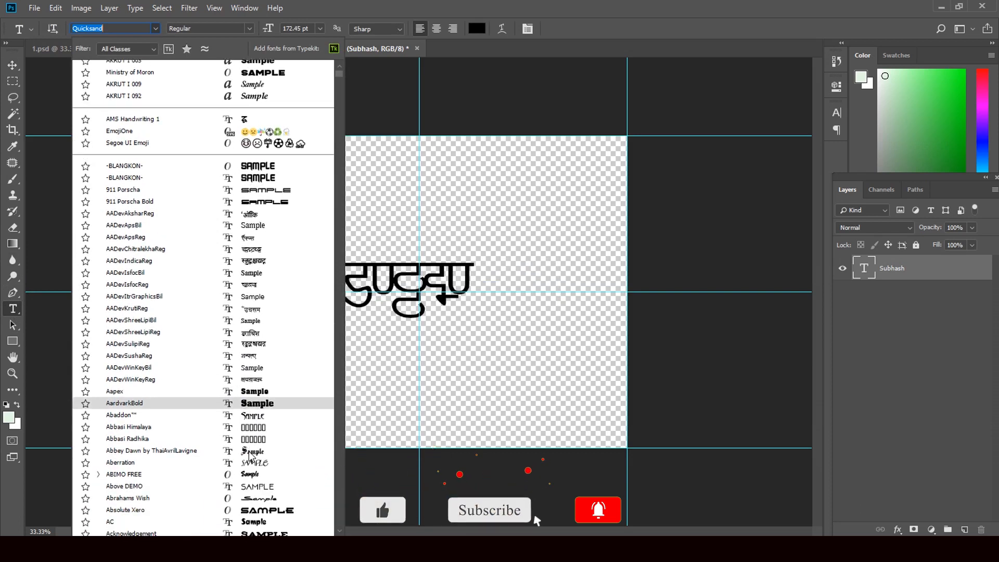
{"action": "scroll", "coordinate": [251, 499], "scroll_direction": "down", "scroll_amount": 1}
{"action": "scroll", "coordinate": [251, 504], "scroll_direction": "down", "scroll_amount": 4}
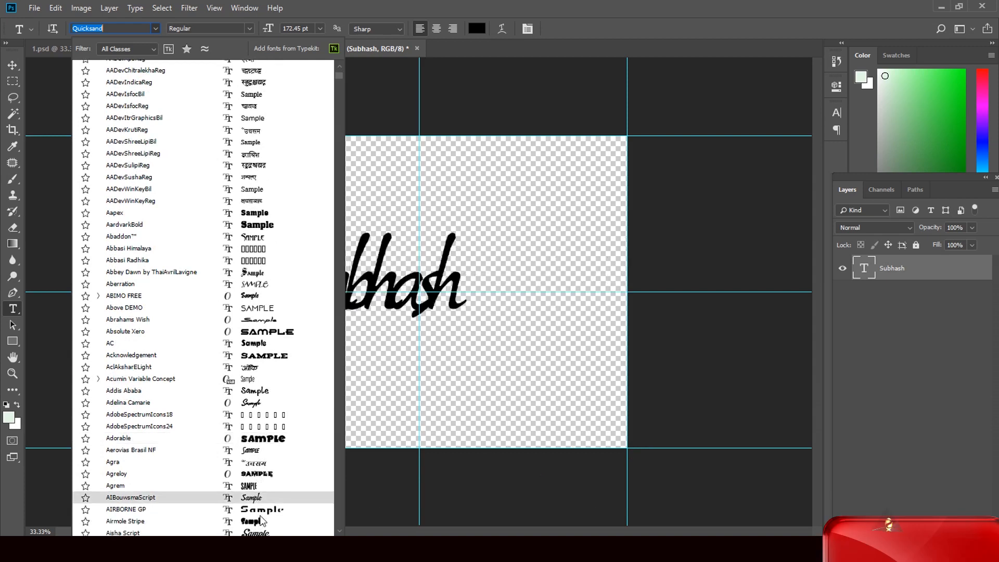
{"action": "scroll", "coordinate": [259, 507], "scroll_direction": "down", "scroll_amount": 1}
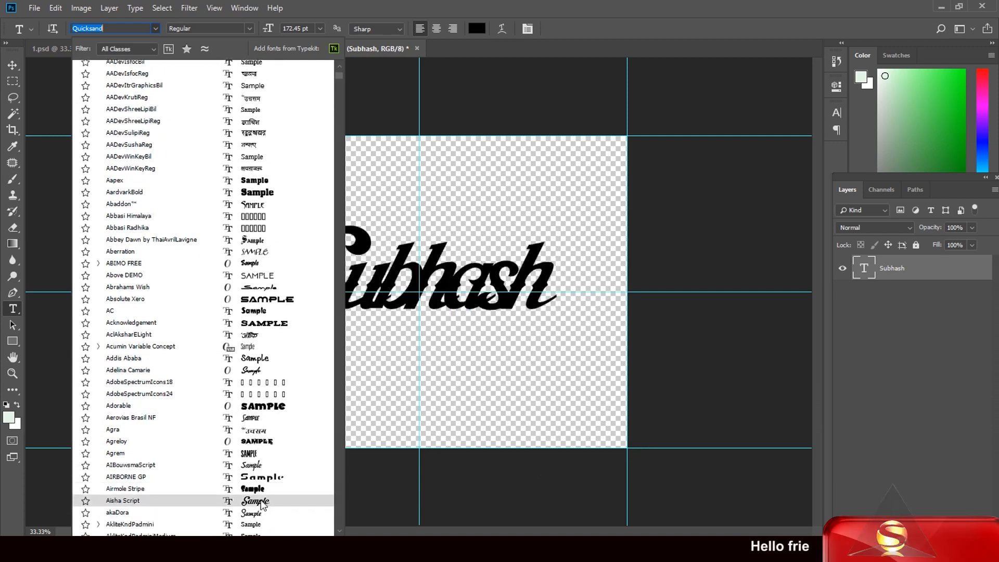
{"action": "scroll", "coordinate": [262, 500], "scroll_direction": "down", "scroll_amount": 1}
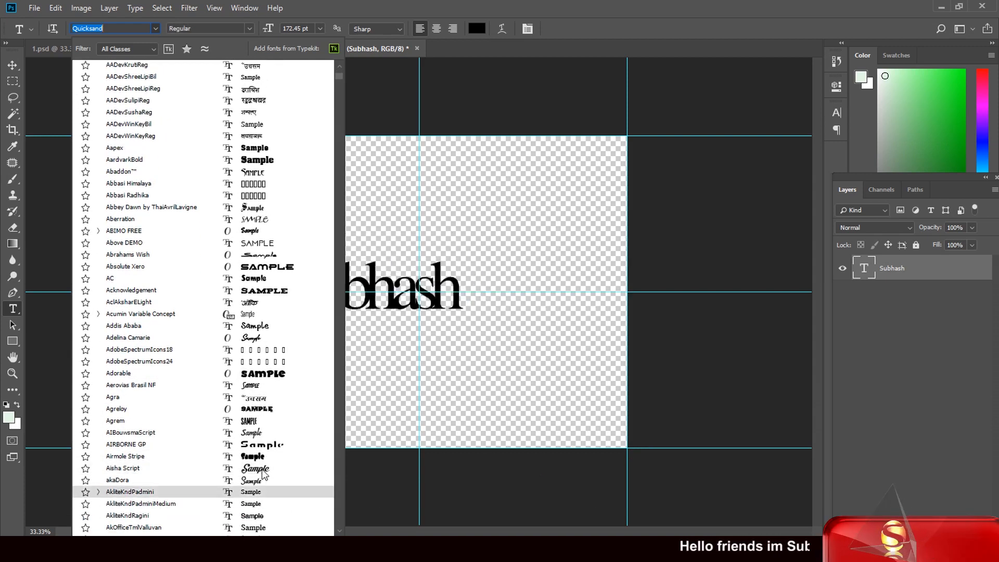
{"action": "left_click", "coordinate": [262, 469]}
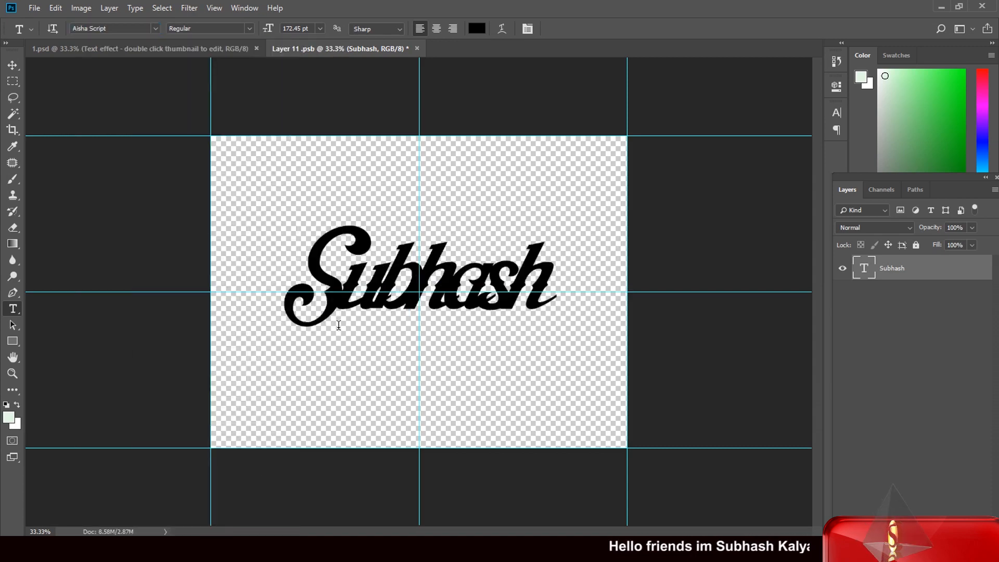
Widen the kerning between the title's letters, pair by pair from the capital S onward, so they no longer overlap
{"action": "left_click", "coordinate": [344, 298]}
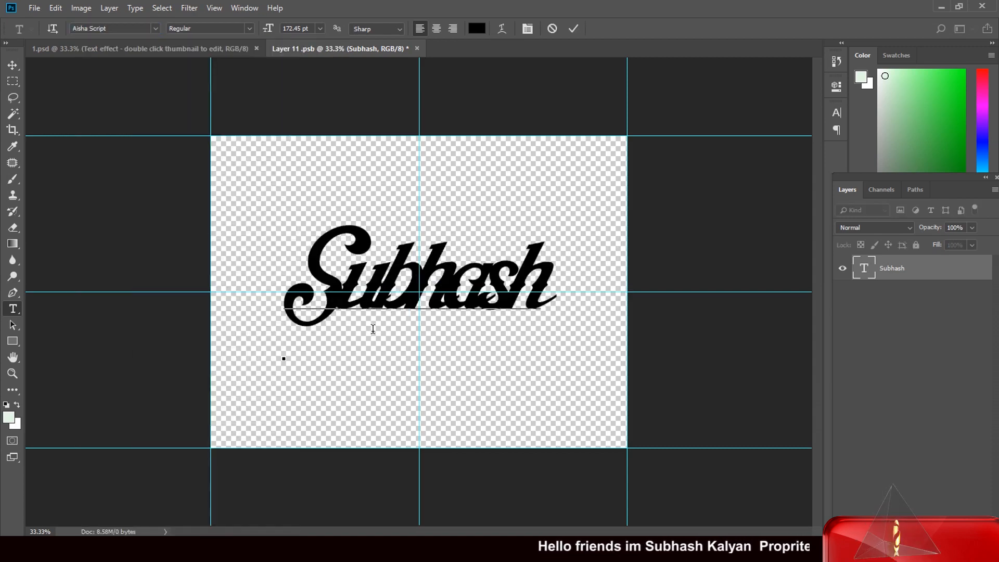
{"action": "key", "text": "alt+Right"}
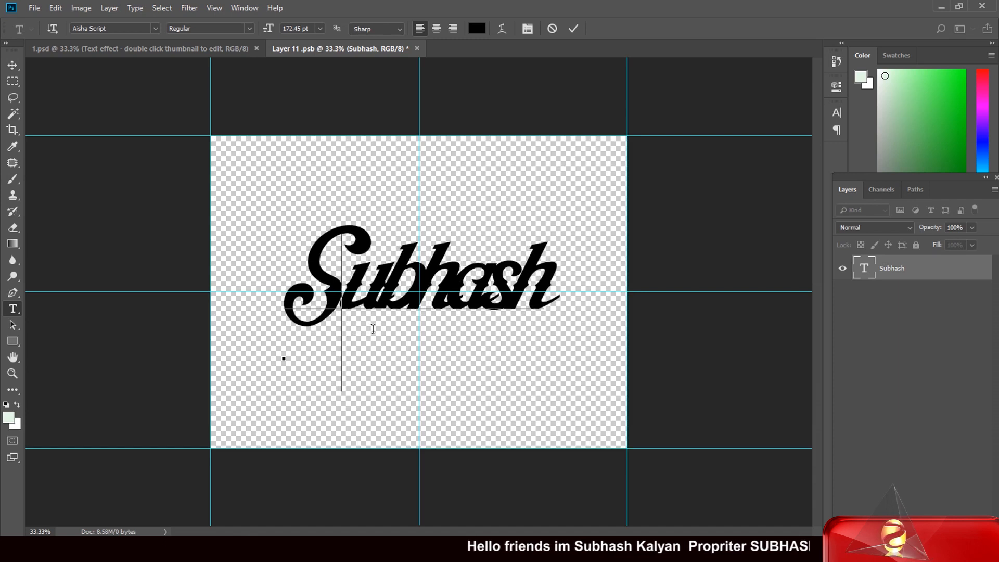
{"action": "key", "text": "Right"}
{"action": "key", "text": "alt+Right"}
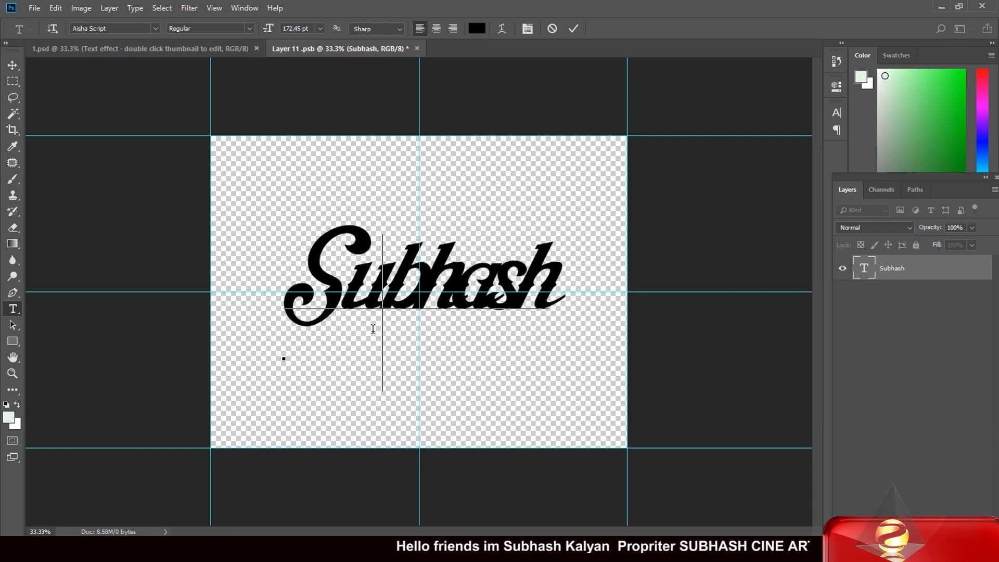
{"action": "key", "text": "Right"}
{"action": "key", "text": "alt+Right"}
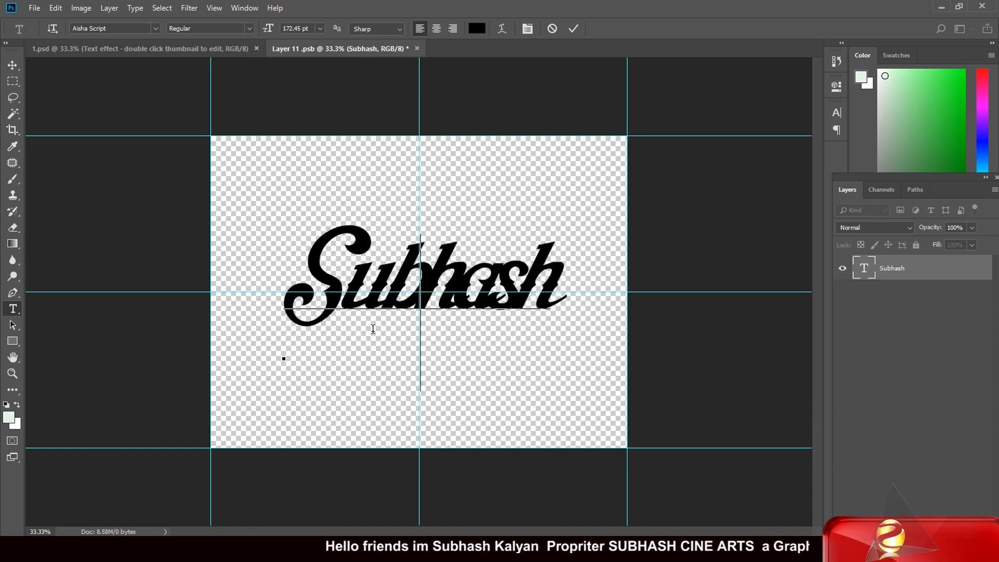
{"action": "key", "text": "alt+Right"}
{"action": "key", "text": "alt+Right"}
{"action": "key", "text": "Right"}
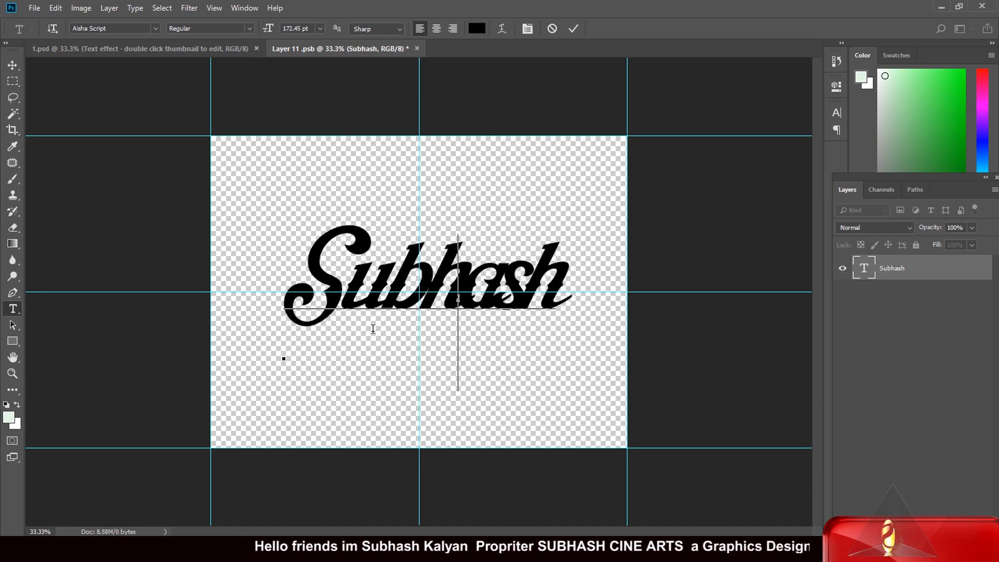
{"action": "key", "text": "alt+Right"}
{"action": "key", "text": "alt+Right"}
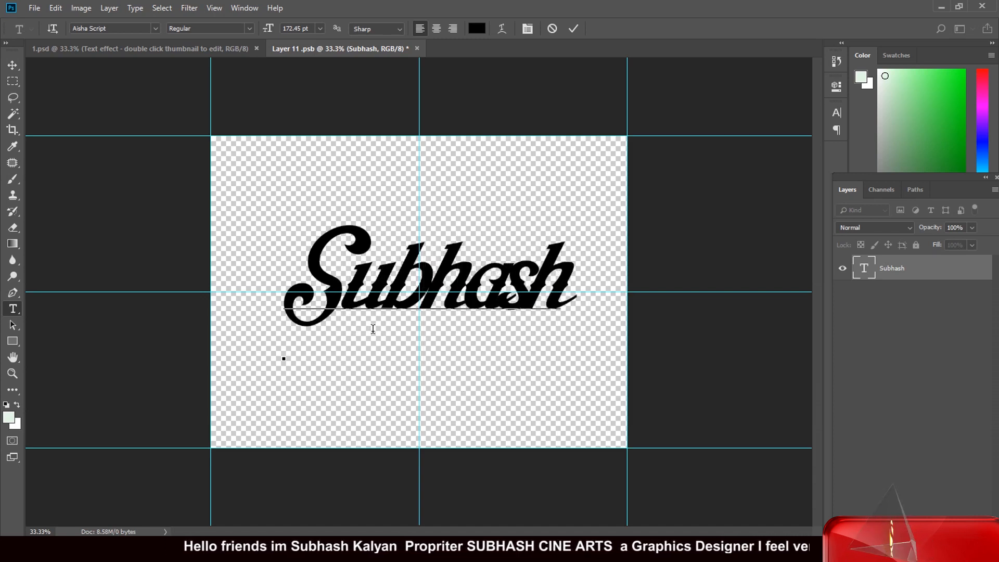
{"action": "key", "text": "alt+Right"}
{"action": "key", "text": "alt+Right"}
{"action": "key", "text": "alt+Right"}
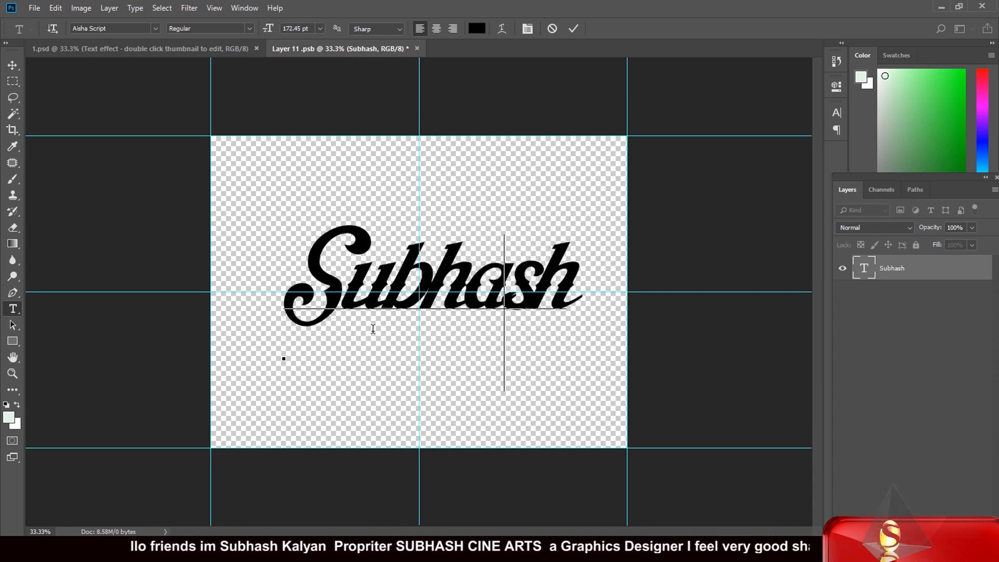
{"action": "key", "text": "Right"}
{"action": "key", "text": "alt+Right"}
{"action": "key", "text": "alt+Right"}
{"action": "key", "text": "alt+Right"}
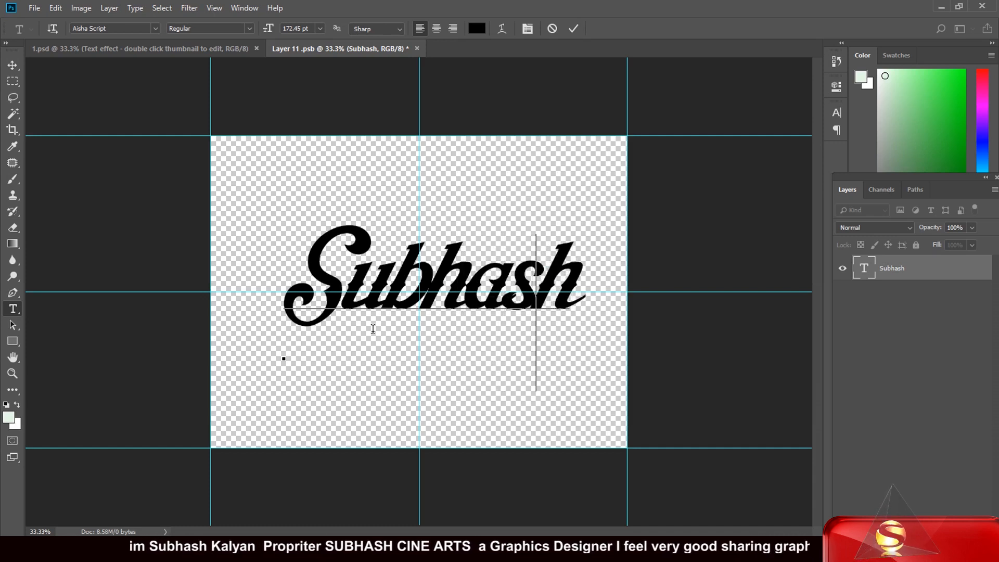
Move the title slightly left and down to centre it on the guides, and close the smart object, saving its changes
{"action": "left_click", "coordinate": [13, 65]}
{"action": "left_click_drag", "start_coordinate": [438, 271], "coordinate": [419, 278]}
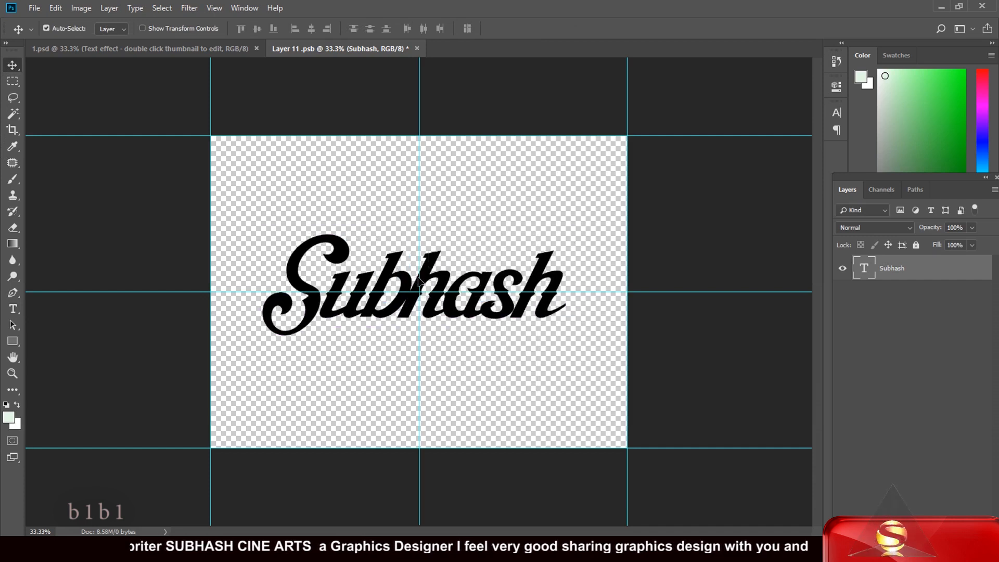
{"action": "left_click", "coordinate": [416, 48]}
{"action": "left_click", "coordinate": [433, 211]}
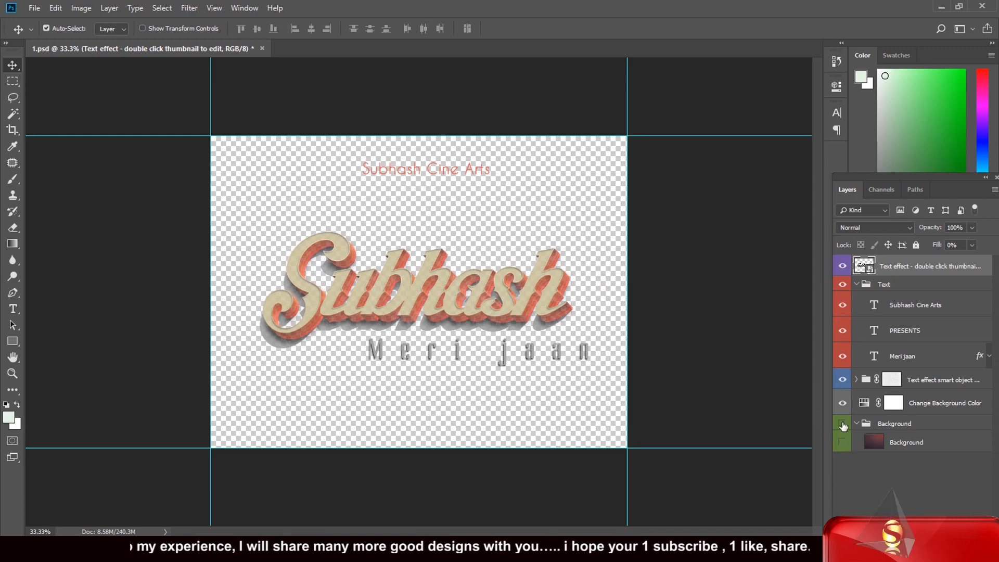
Turn on the visibility of the Background group and its Background layer in 1.psd
{"action": "left_click_drag", "start_coordinate": [843, 446], "coordinate": [843, 425]}
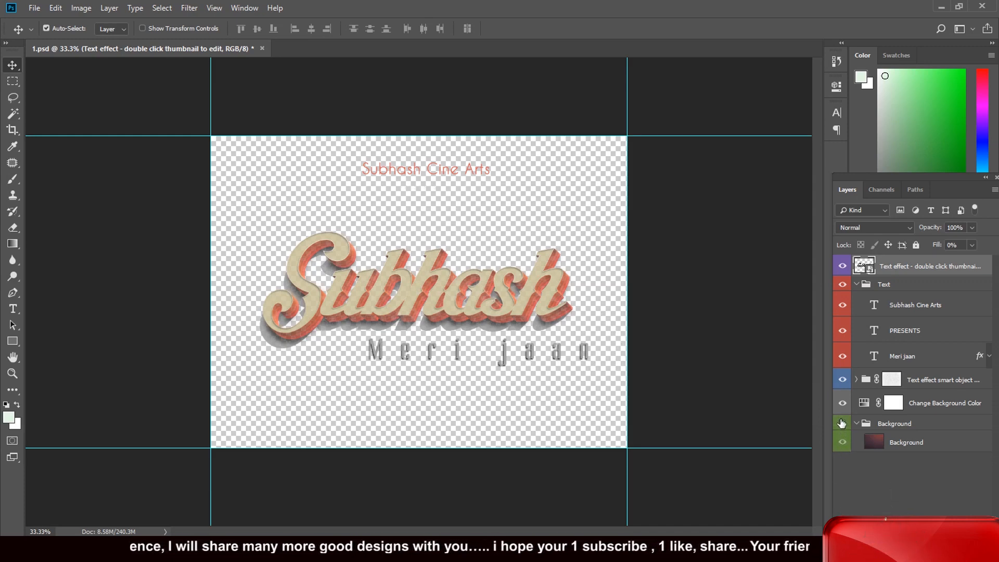